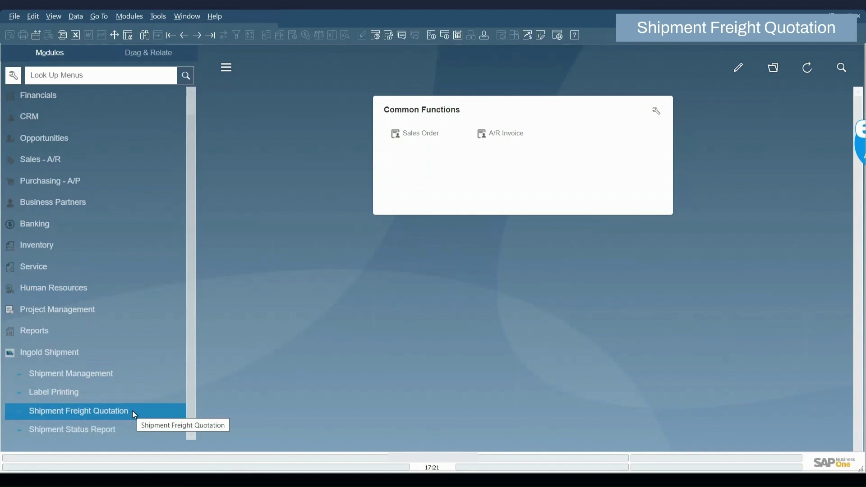
Open the most recent sales order, review its items, addresses and shipping type options, and close it without changes.
left_click(421, 134)
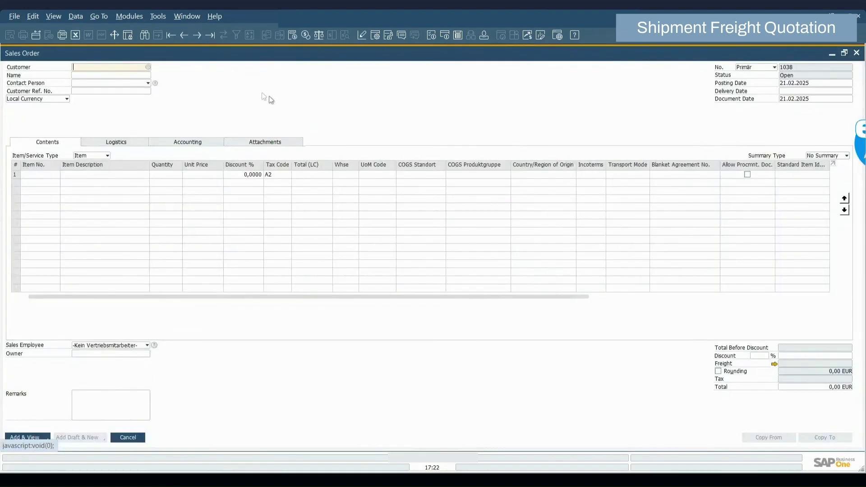
left_click(184, 35)
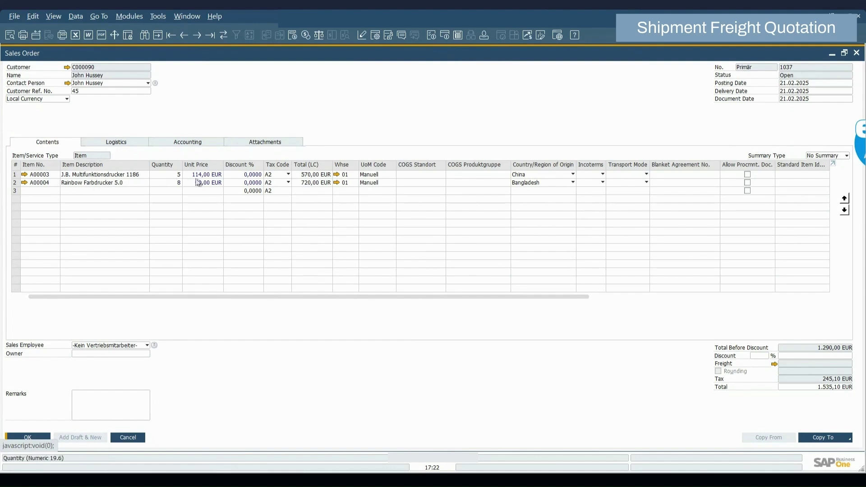
left_click(125, 144)
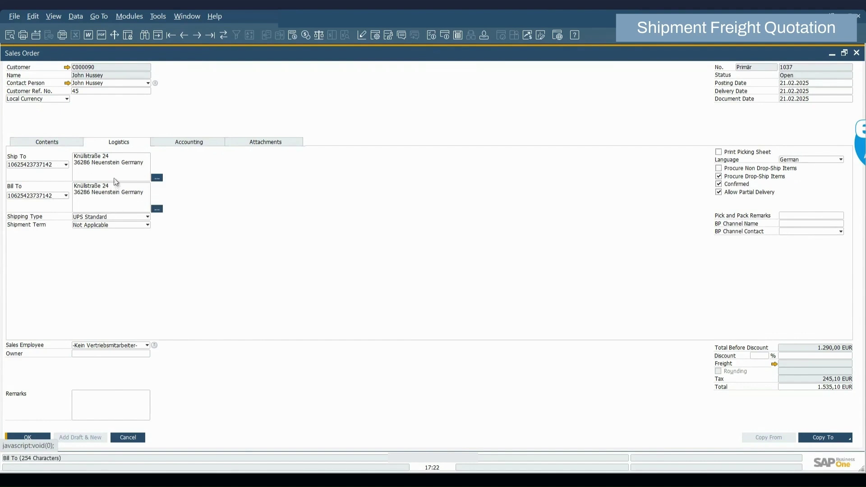
left_click(105, 218)
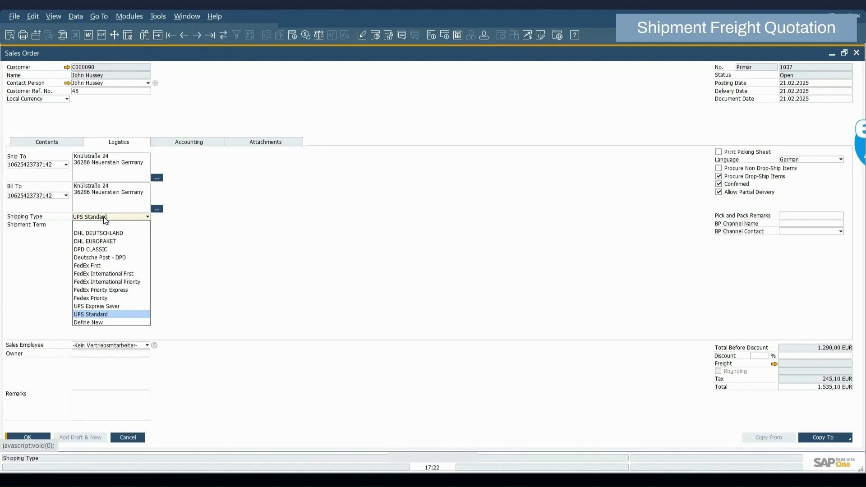
left_click(104, 217)
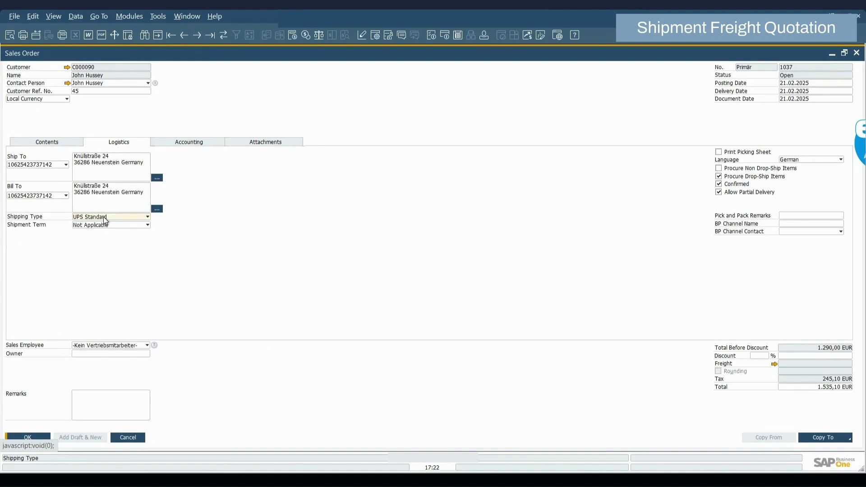
left_click(53, 143)
left_click(135, 439)
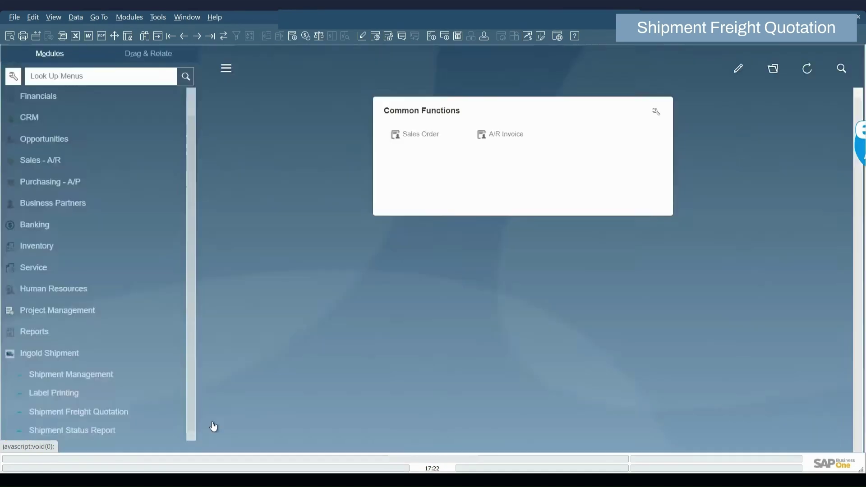
Start a Shipment Freight Quotation for the most recent sales order and assign the first listed UPS account.
left_click(134, 413)
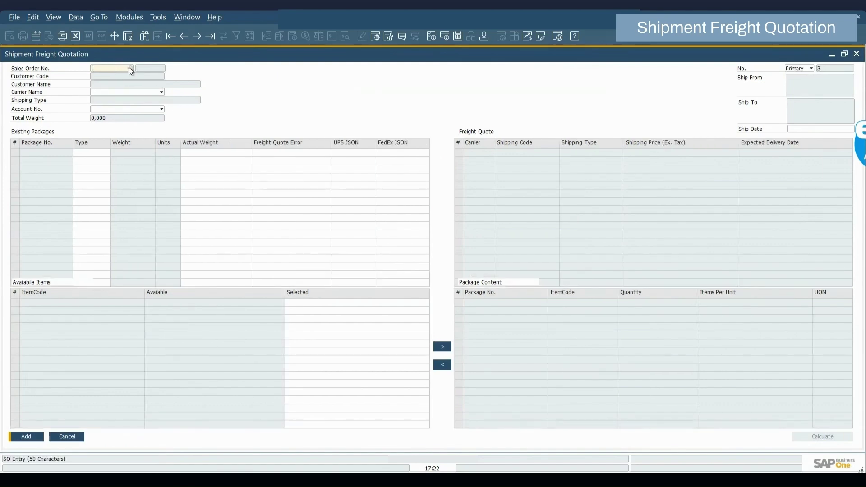
left_click(130, 68)
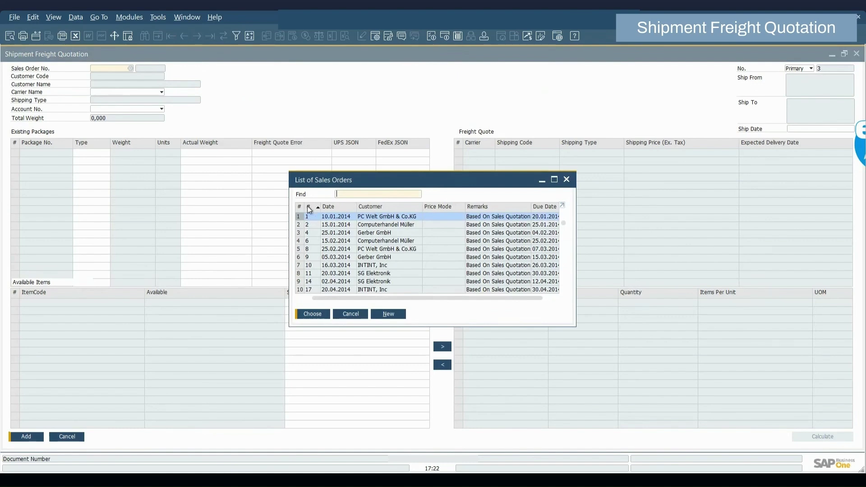
left_click(309, 207)
left_click(312, 313)
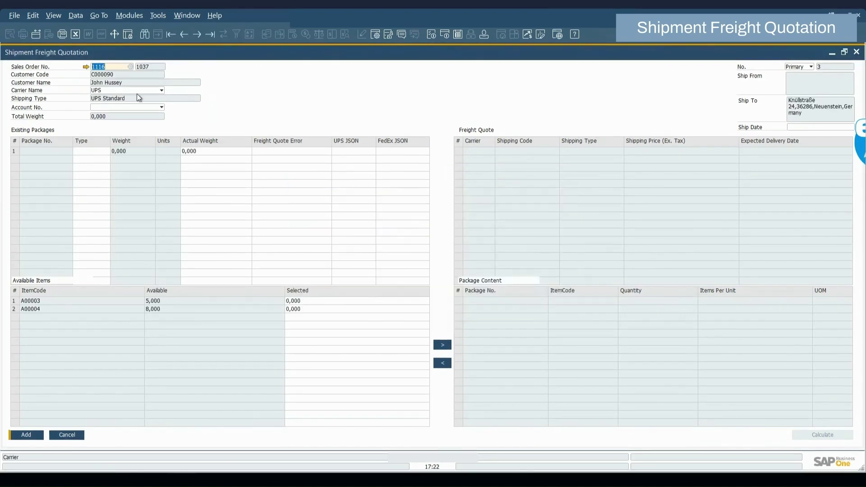
key("Tab")
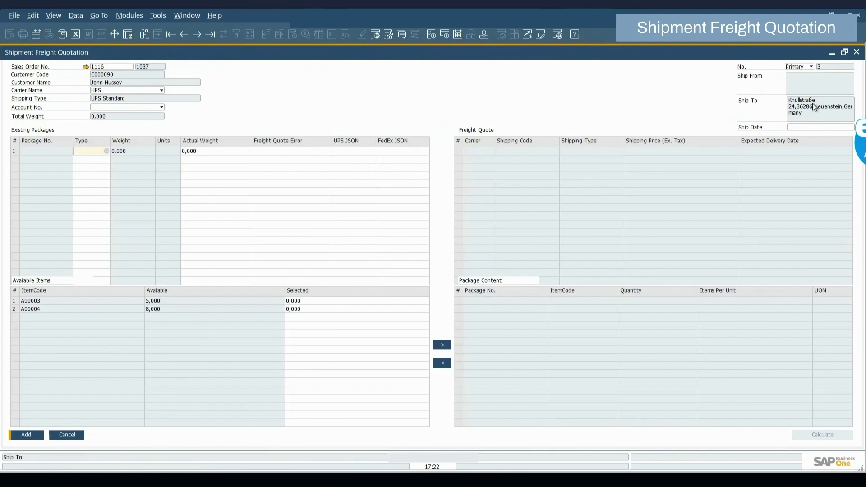
left_click(161, 107)
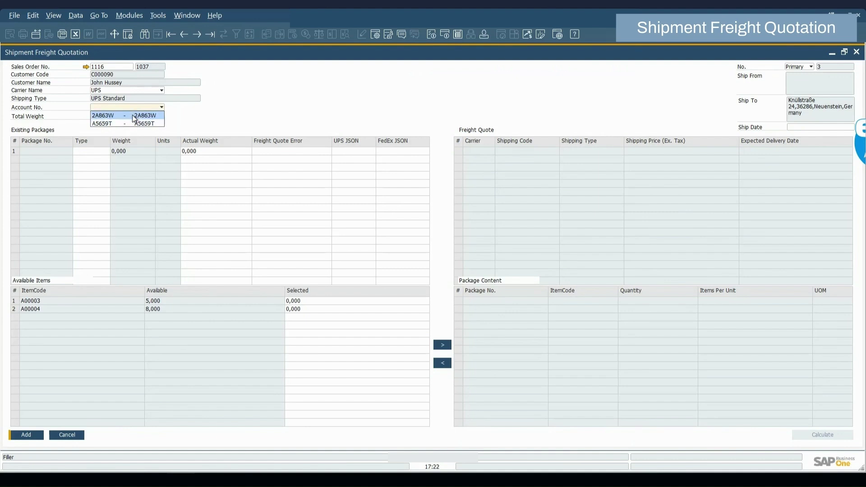
left_click(135, 116)
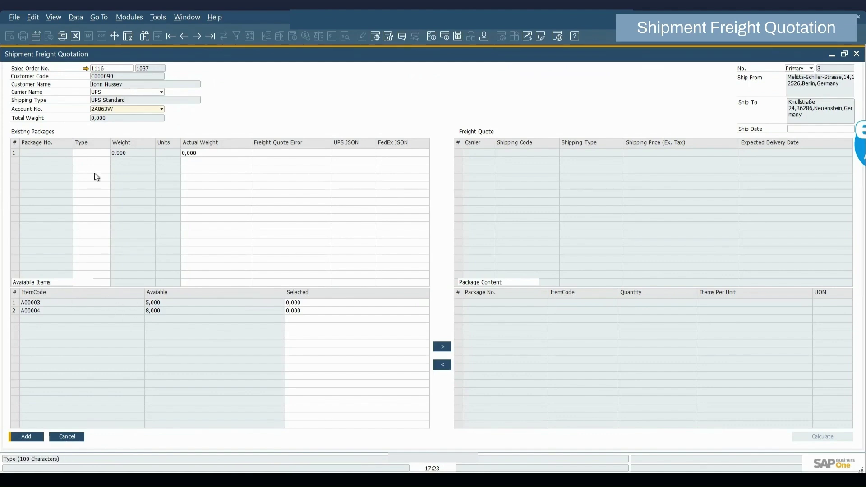
Create package 1 as a UPS Package and pack 5 units of item A00003 into it.
left_click(107, 153)
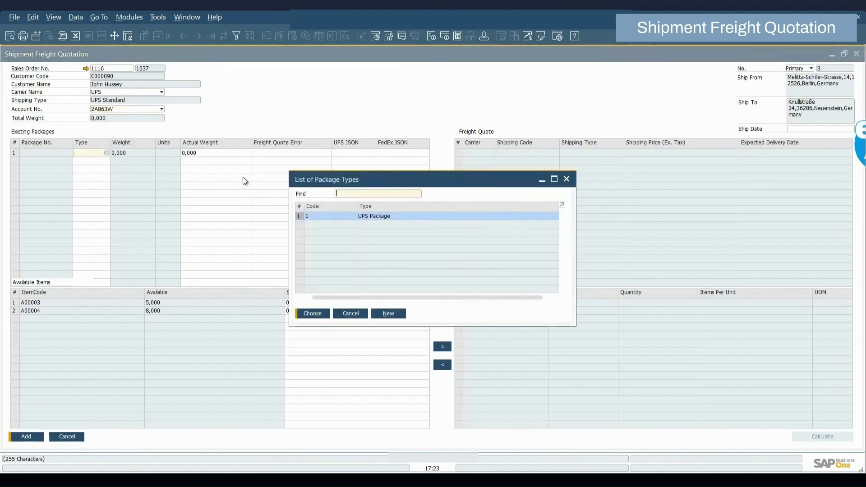
double_click(388, 217)
left_click(208, 154)
left_click(306, 301)
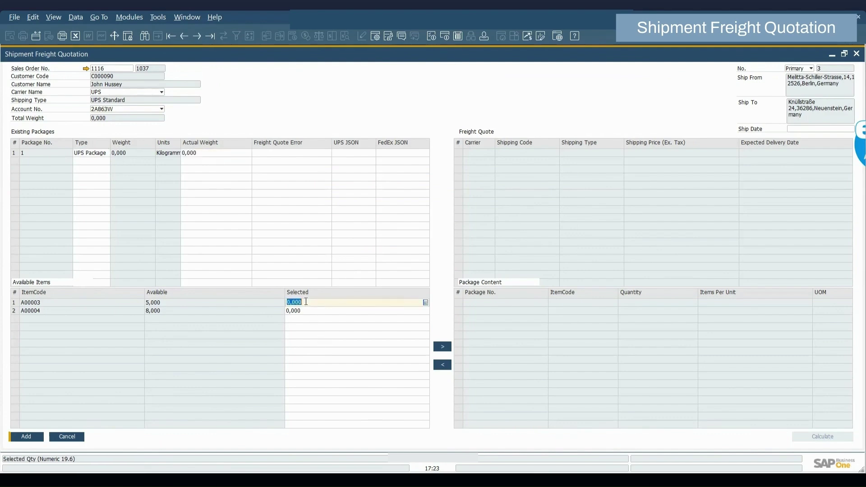
type("5")
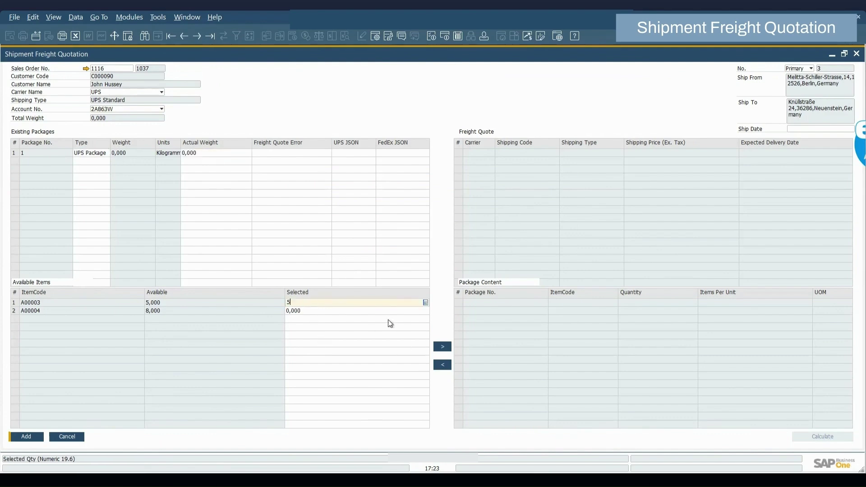
left_click(14, 154)
left_click(45, 305)
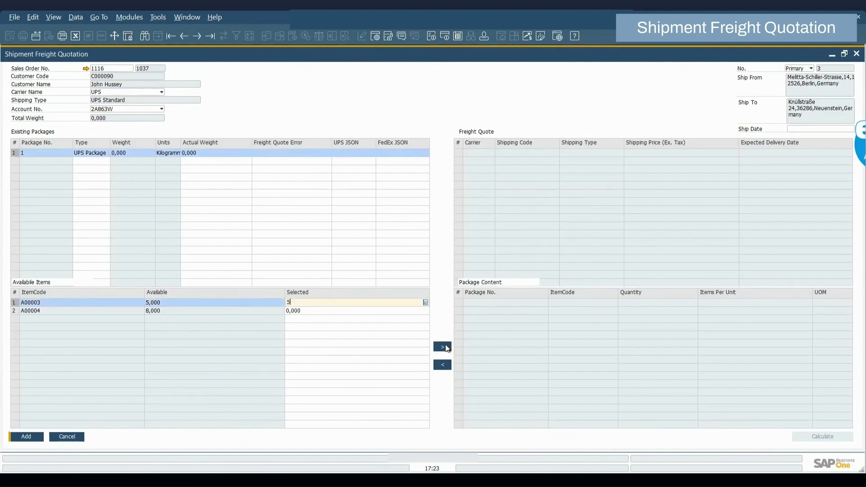
left_click(446, 347)
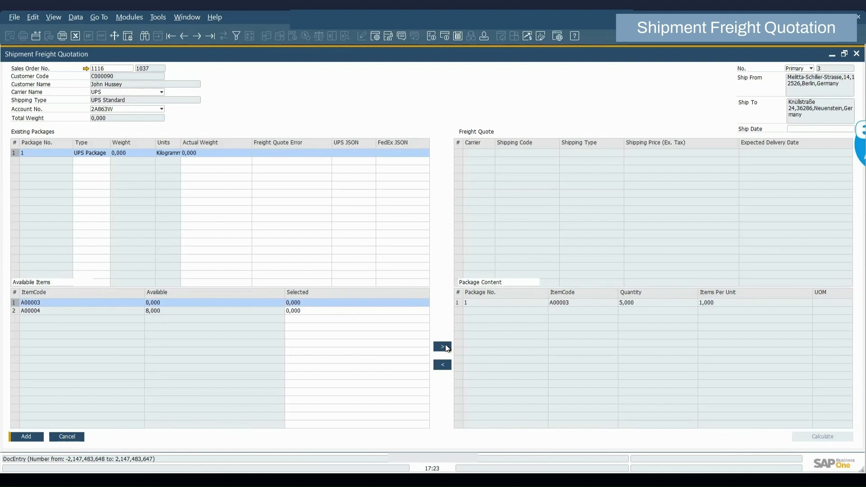
Add package 2 as a UPS Package and pack all 8 available units of item A00004 into it.
right_click(17, 150)
left_click(53, 192)
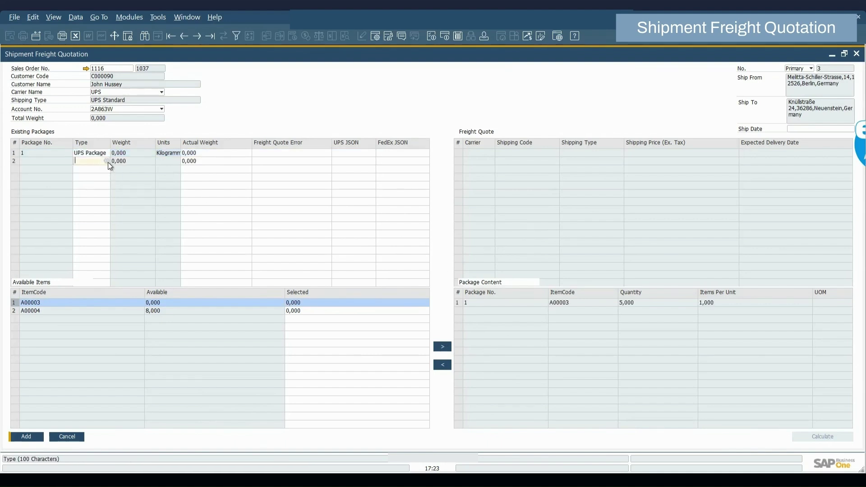
left_click(106, 162)
double_click(324, 218)
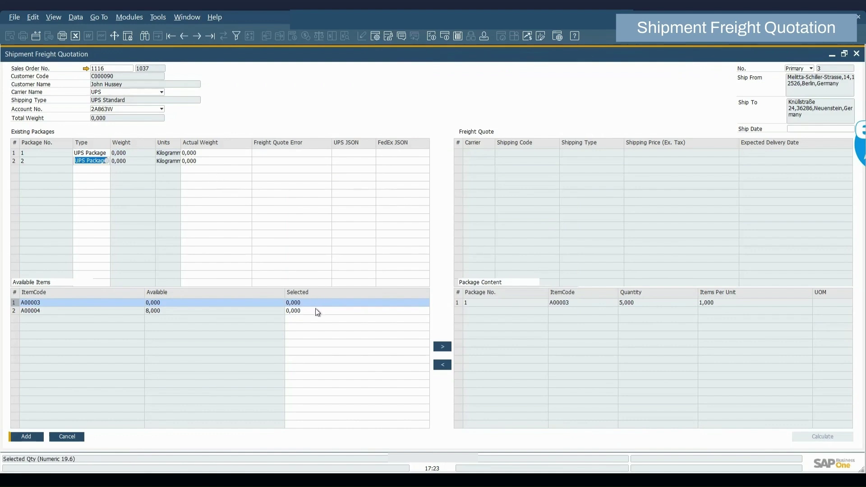
left_click(14, 162)
left_click(35, 312)
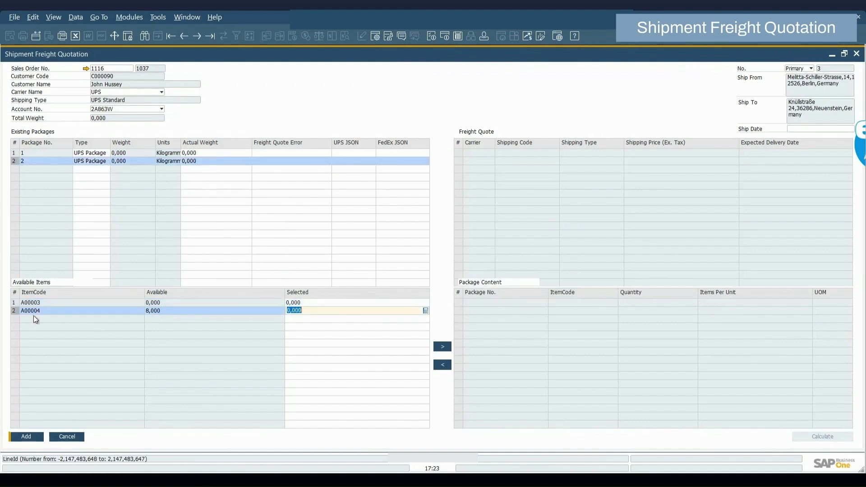
left_click(447, 346)
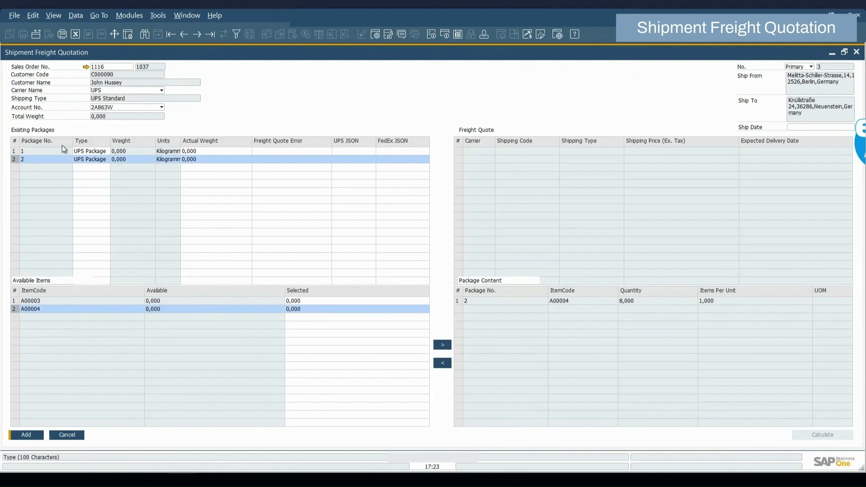
Set the actual weight of package 1 to 5 kg and of package 2 to 10 kg.
left_click(212, 152)
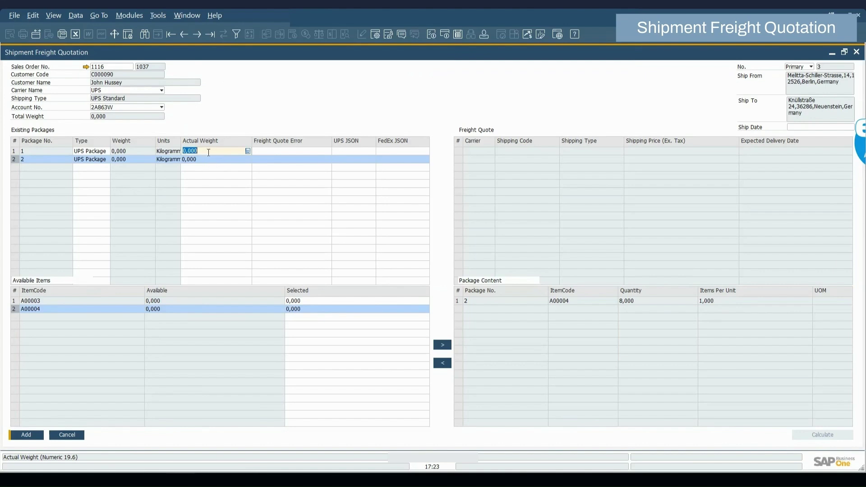
type("5")
left_click(200, 160)
type("10")
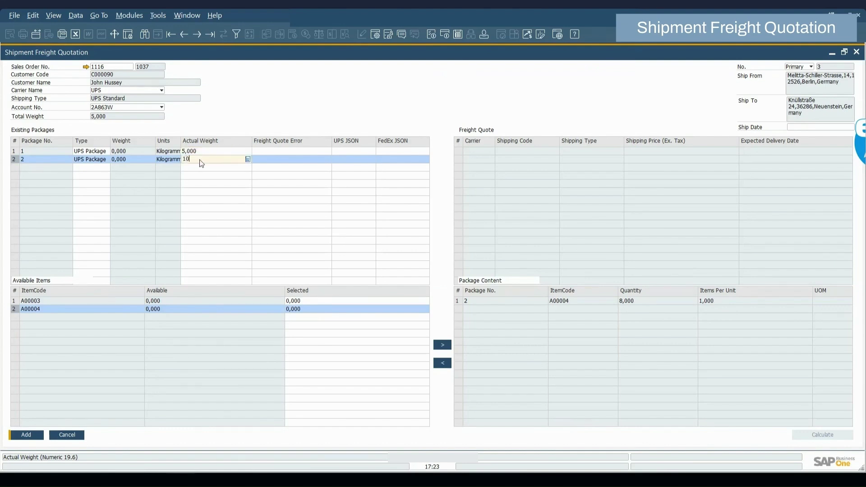
key("Tab")
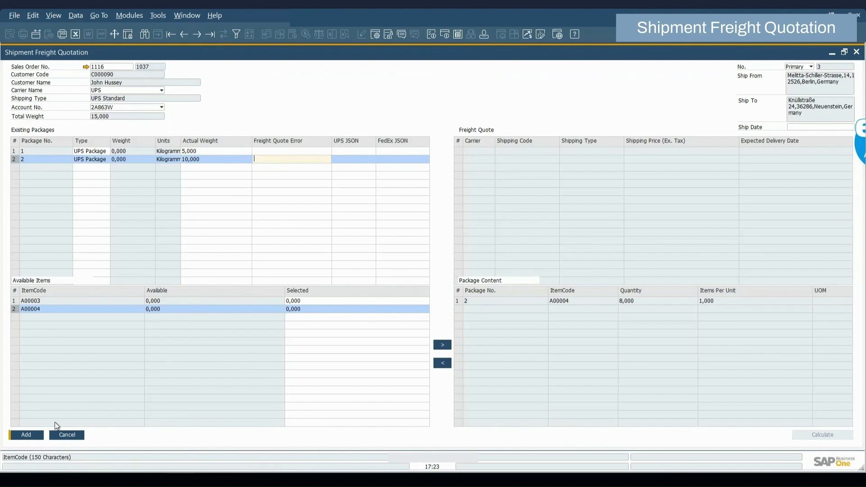
Save the new freight quotation and calculate its UPS shipping prices.
left_click(27, 436)
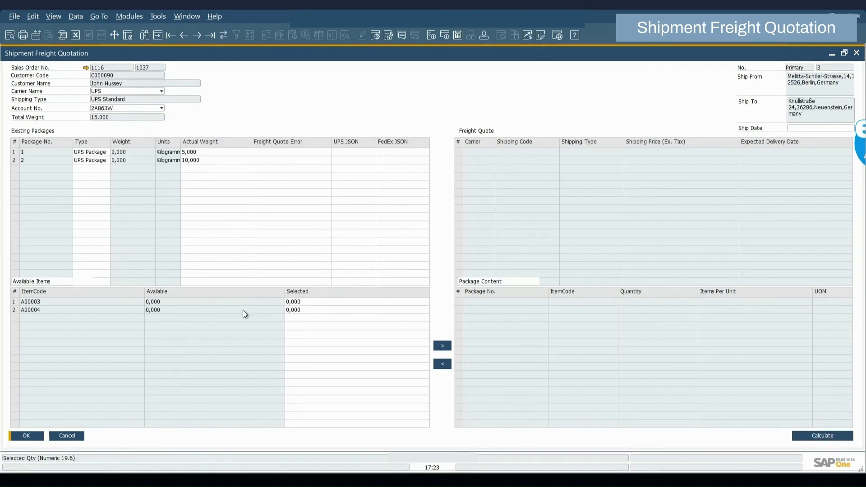
left_click(838, 439)
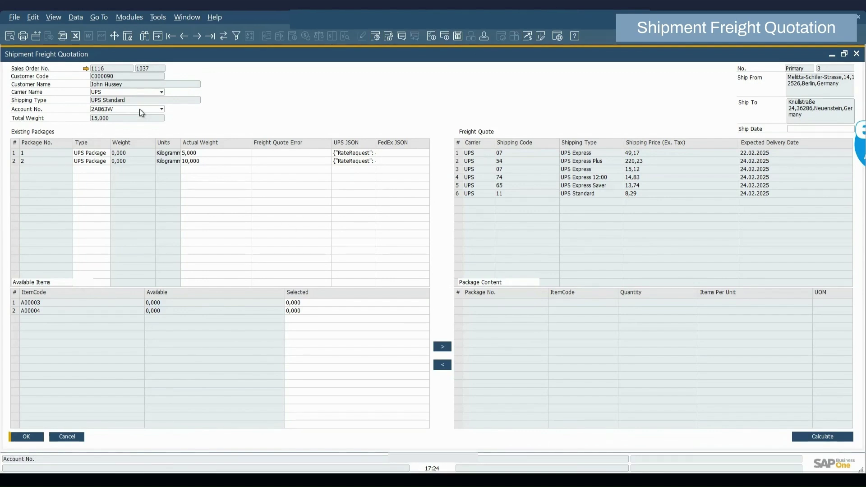
Switch the quotation to the second listed UPS account, save the update, and recalculate the freight quote.
left_click(140, 109)
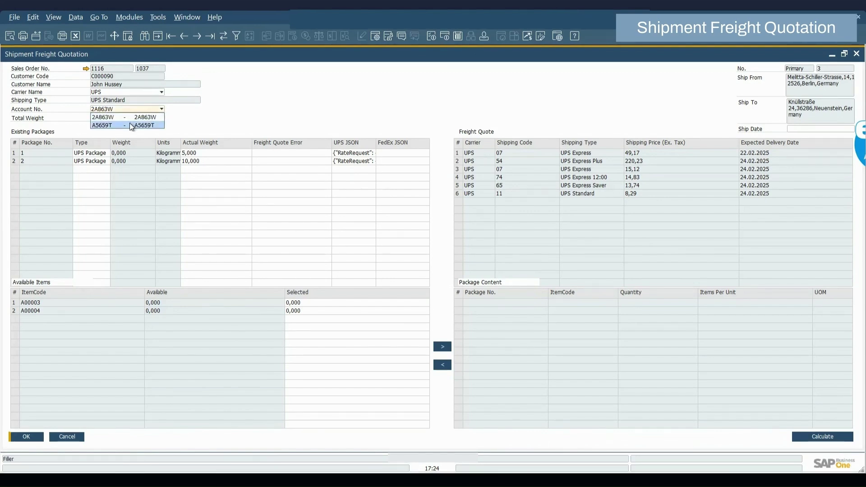
left_click(130, 124)
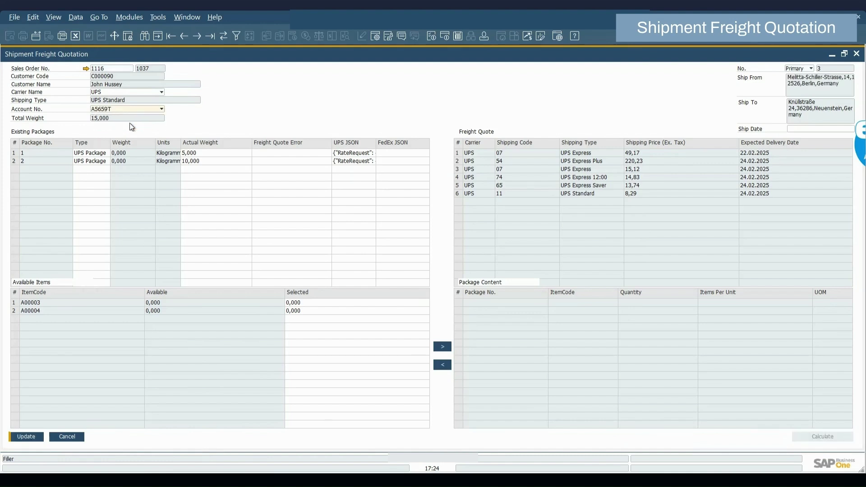
left_click(27, 437)
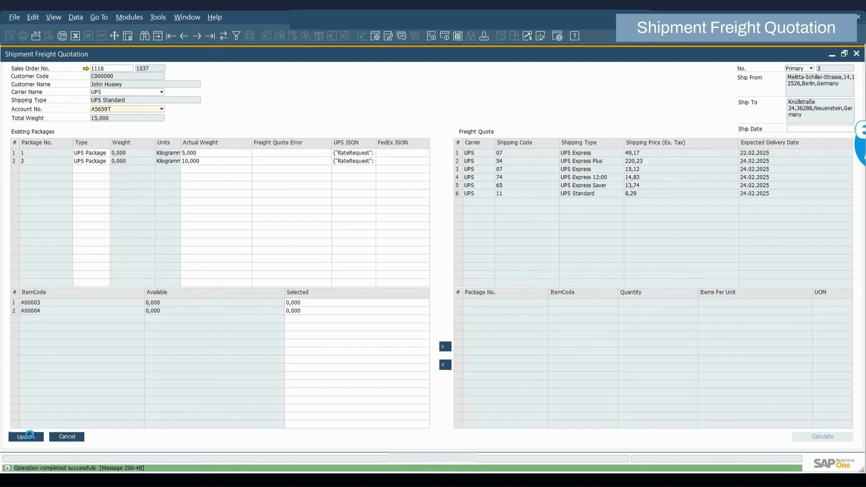
left_click(824, 437)
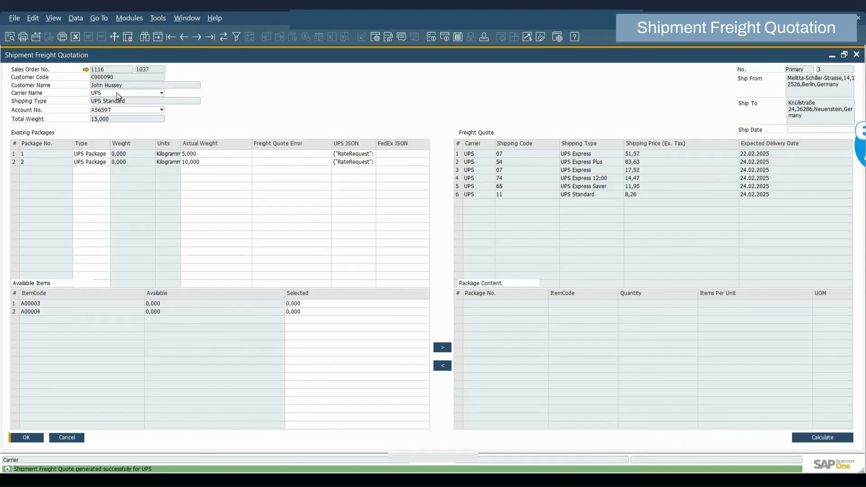
left_click(116, 93)
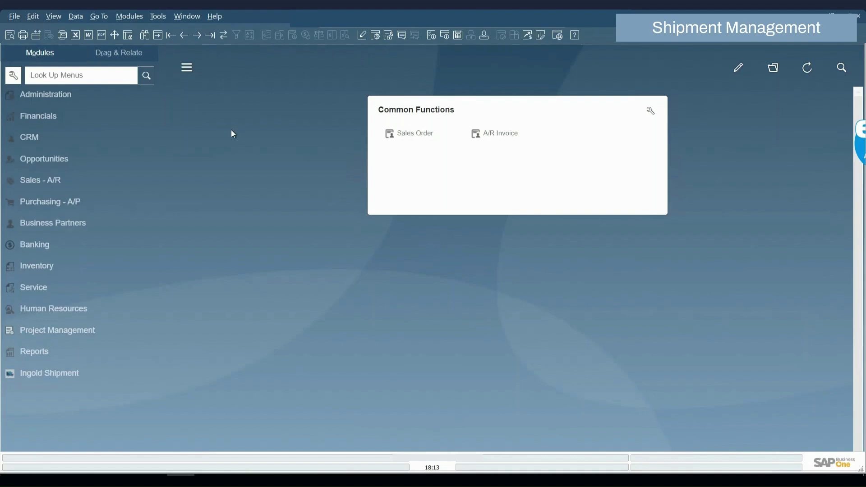
Open the most recent A/R invoice and bring up its packing slip.
left_click(499, 134)
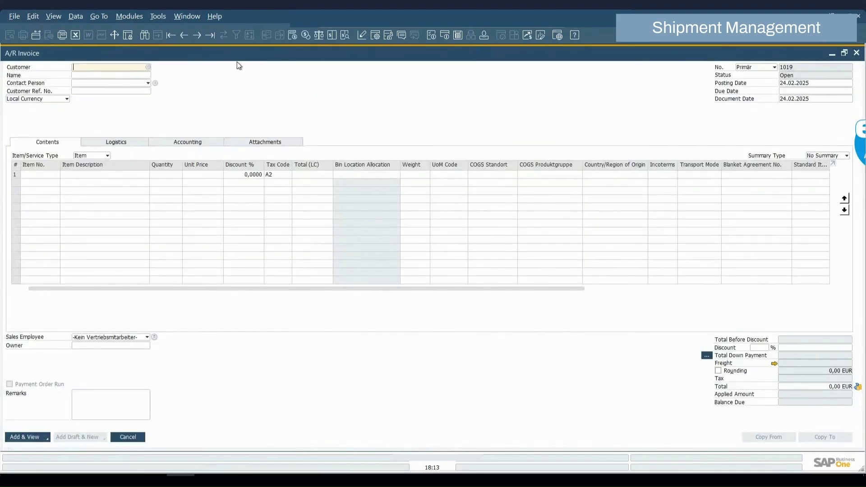
left_click(185, 36)
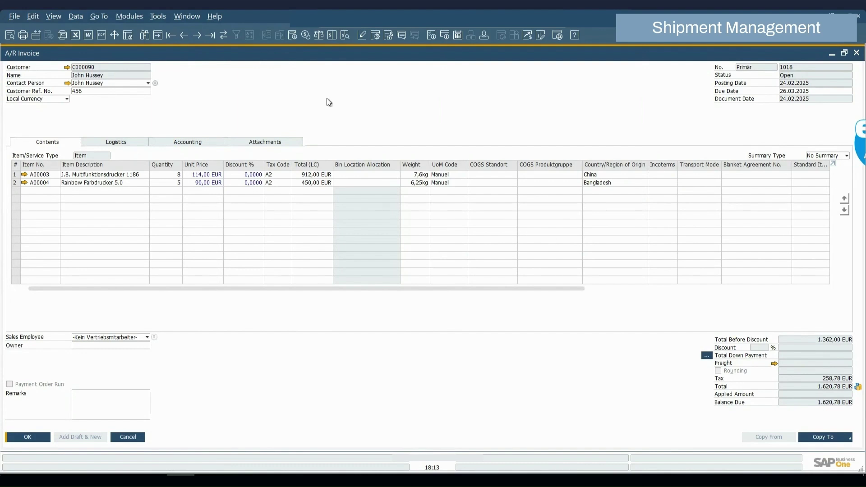
right_click(331, 127)
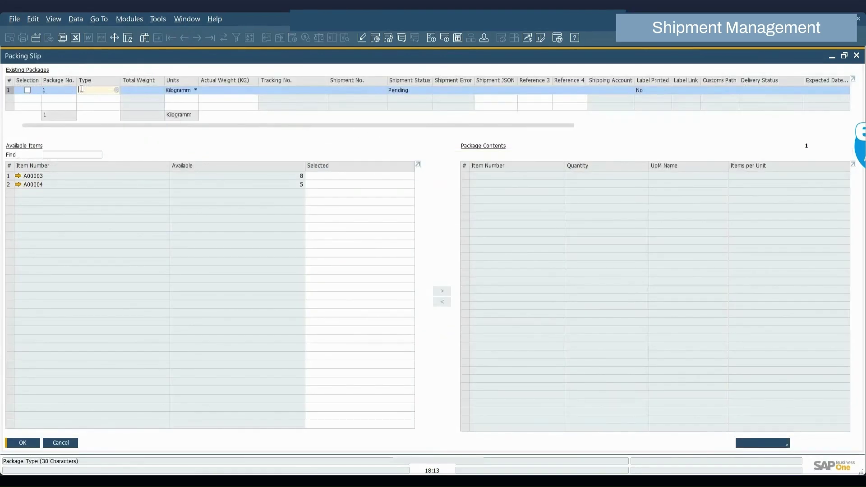
Set package 1 to the UPS Package type and add a second package of the same type.
left_click(116, 89)
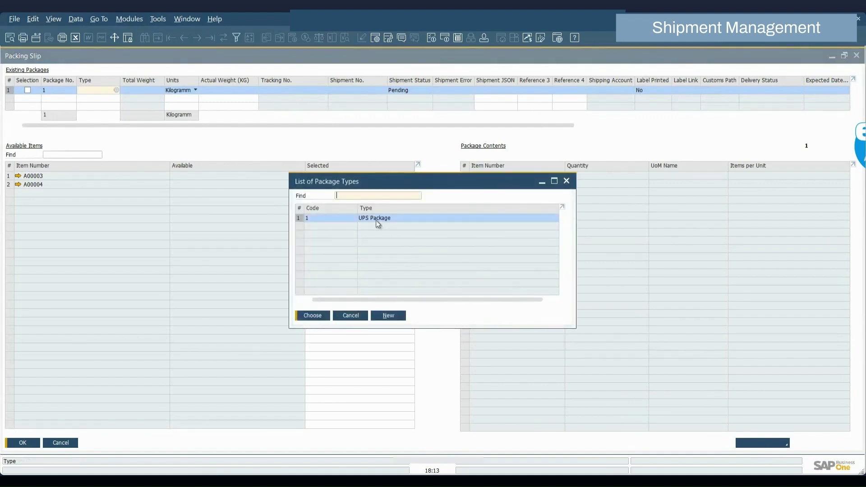
double_click(376, 220)
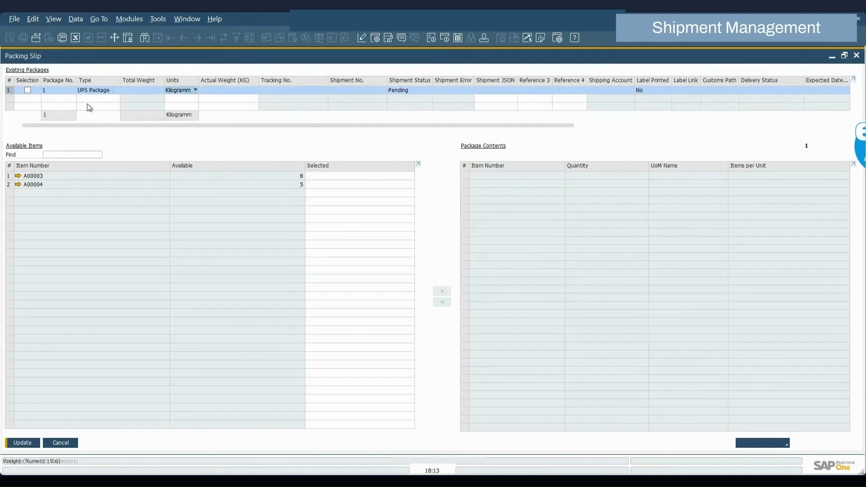
right_click(13, 91)
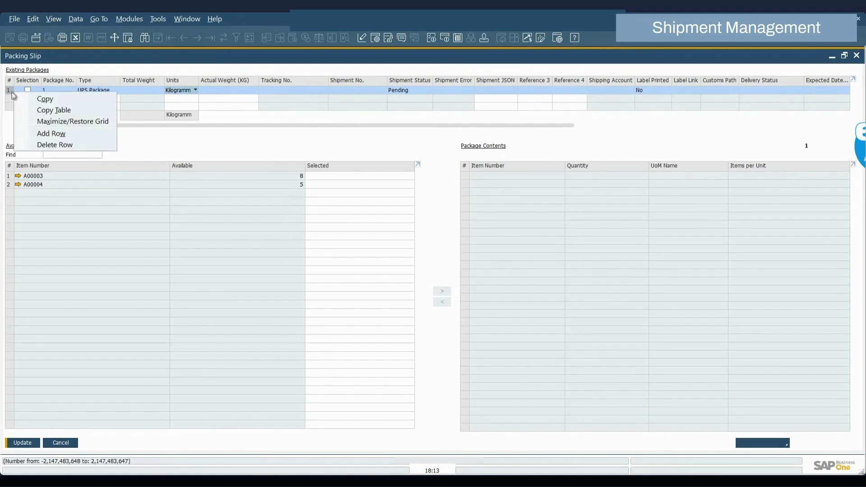
left_click(51, 135)
left_click(92, 97)
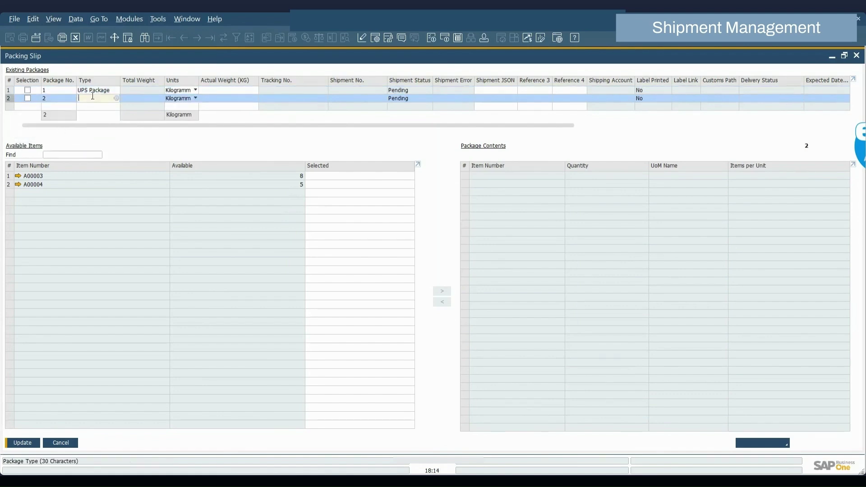
key("Tab")
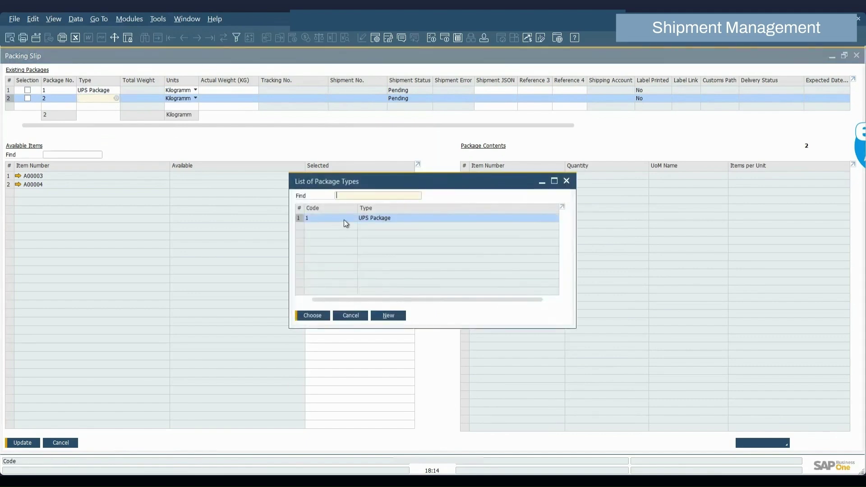
double_click(344, 220)
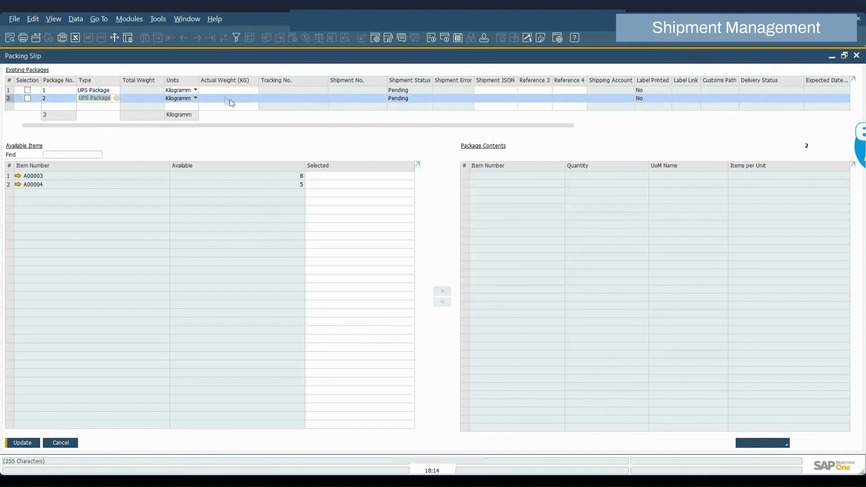
Assign 8 units of item A00003 to package 1 and 5 units of item A00004 to package 2.
left_click(8, 90)
left_click(312, 177)
left_click(315, 177)
type("8")
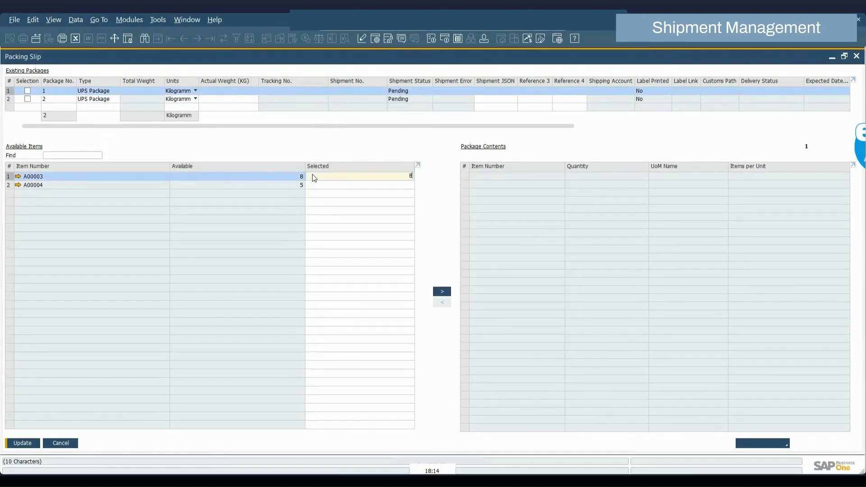
left_click(442, 292)
left_click(8, 99)
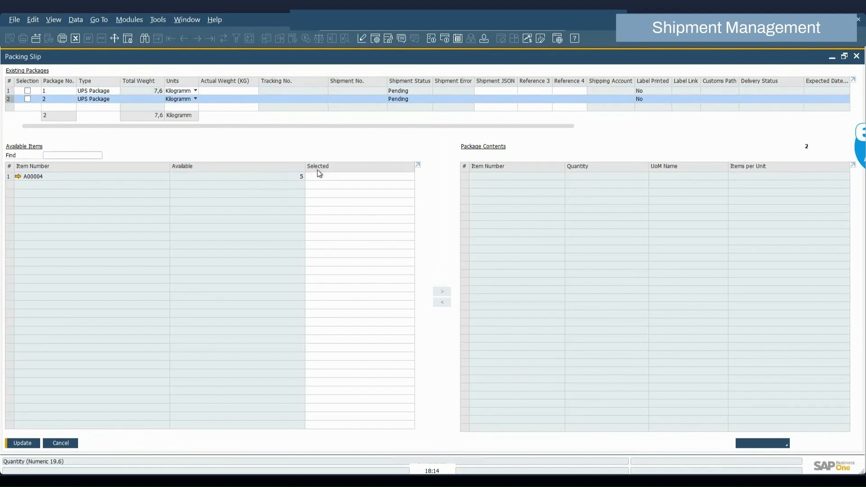
left_click(328, 179)
type("8")
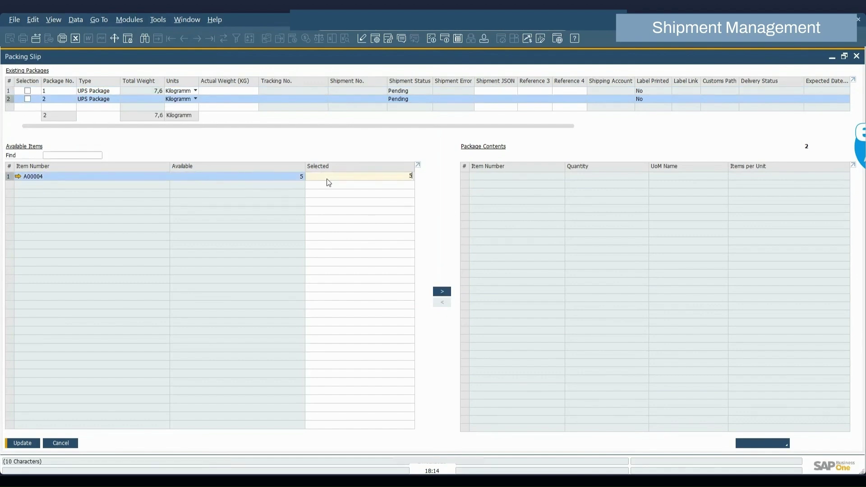
left_click(442, 291)
Set the actual weights to 8 kg for package 1 and 7 kg for package 2, and save and close the packing slip.
left_click(217, 91)
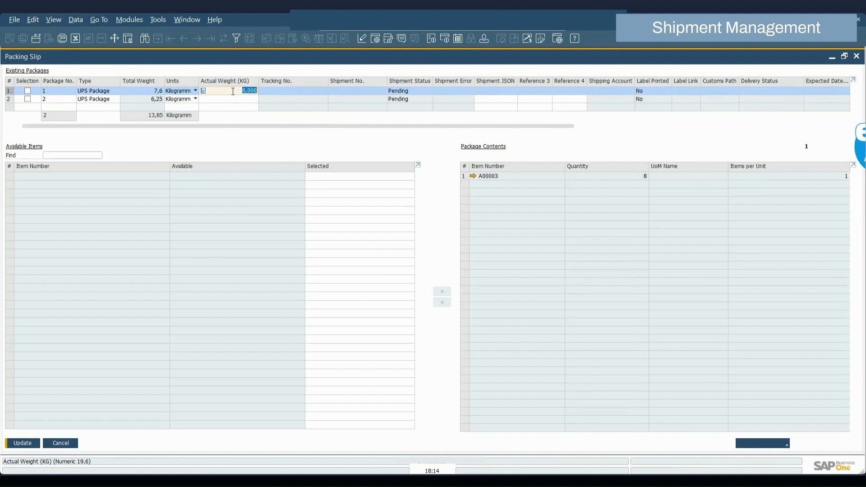
type("8")
left_click(247, 99)
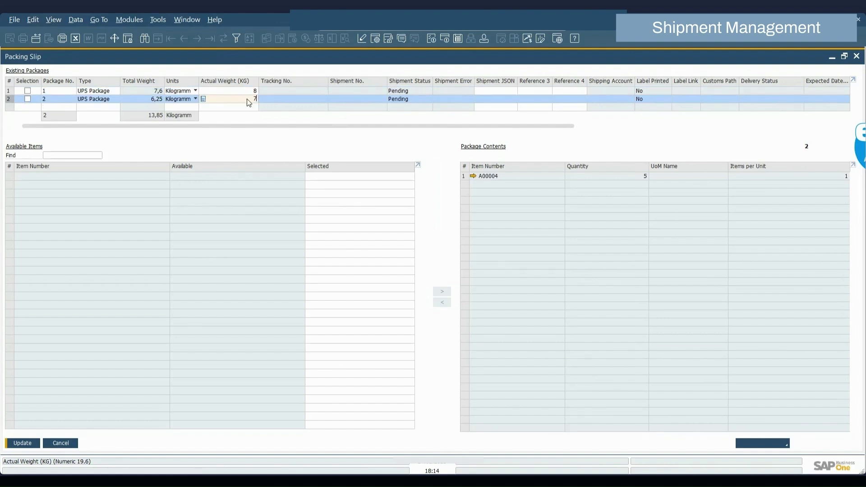
left_click(29, 445)
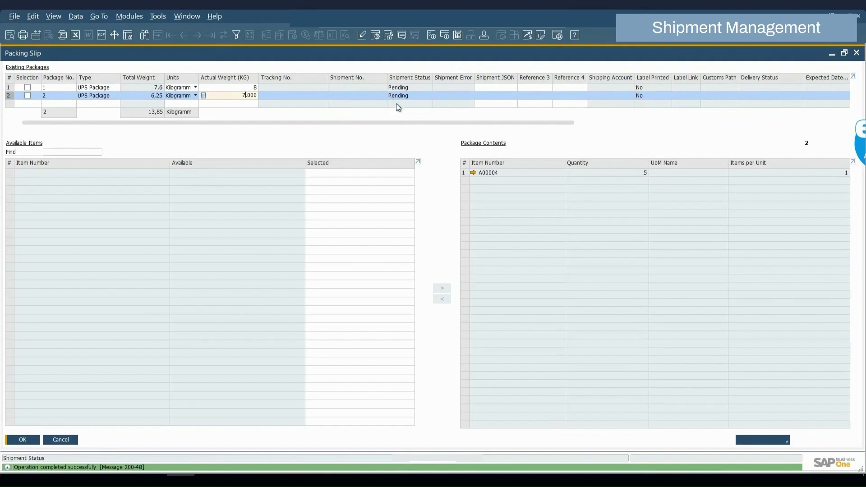
left_click(23, 441)
left_click(28, 439)
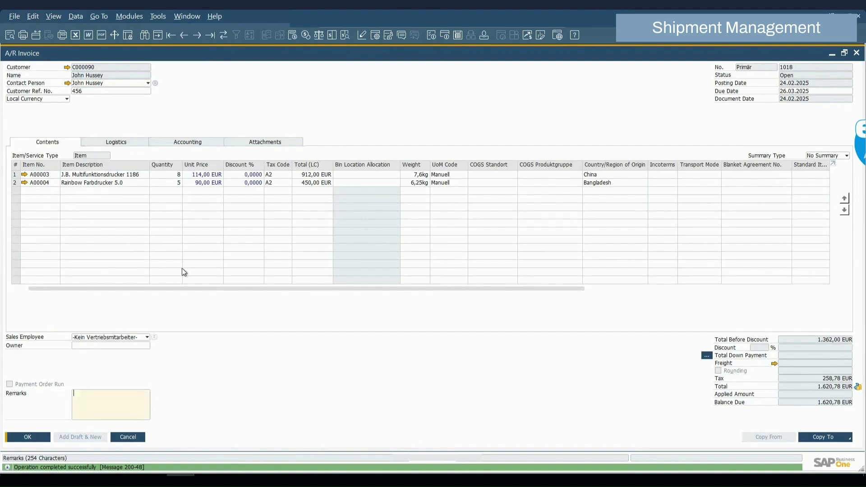
Set the invoice's shipment account to the first listed UPS account in its logistics details and save the update.
left_click(129, 142)
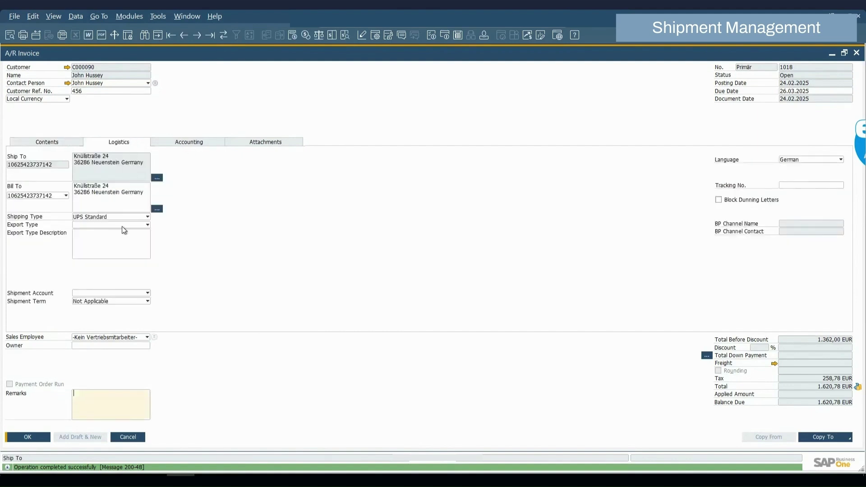
left_click(112, 291)
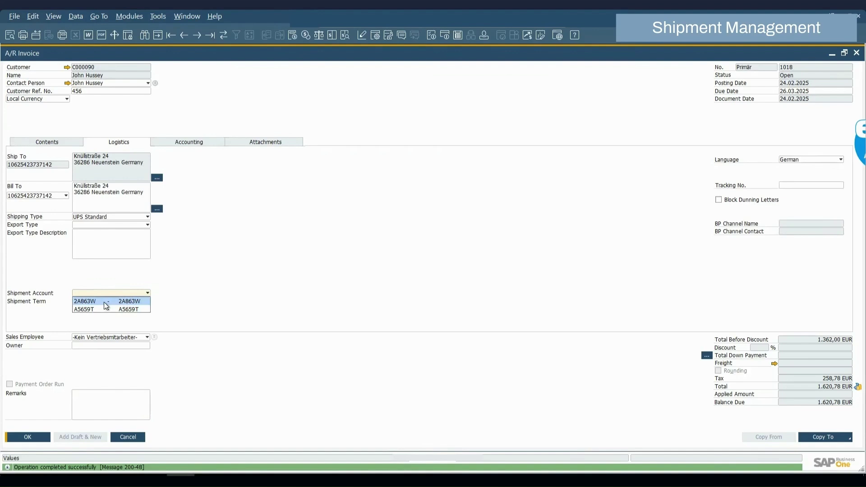
left_click(104, 302)
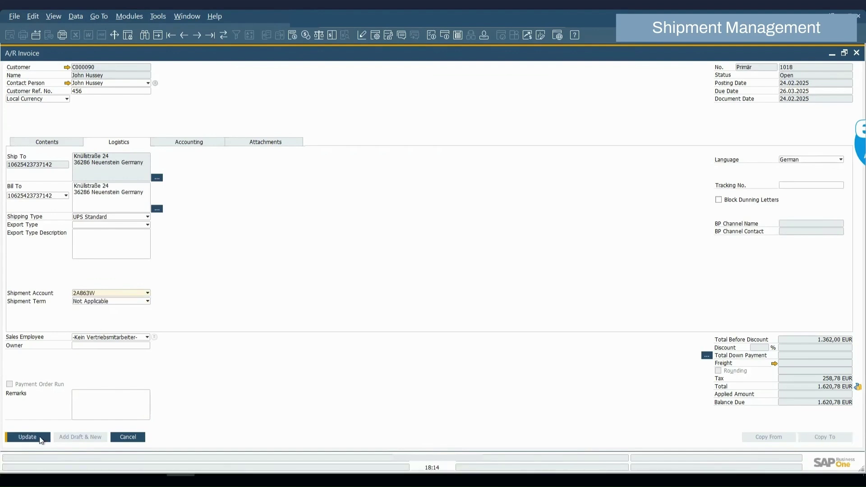
left_click(39, 437)
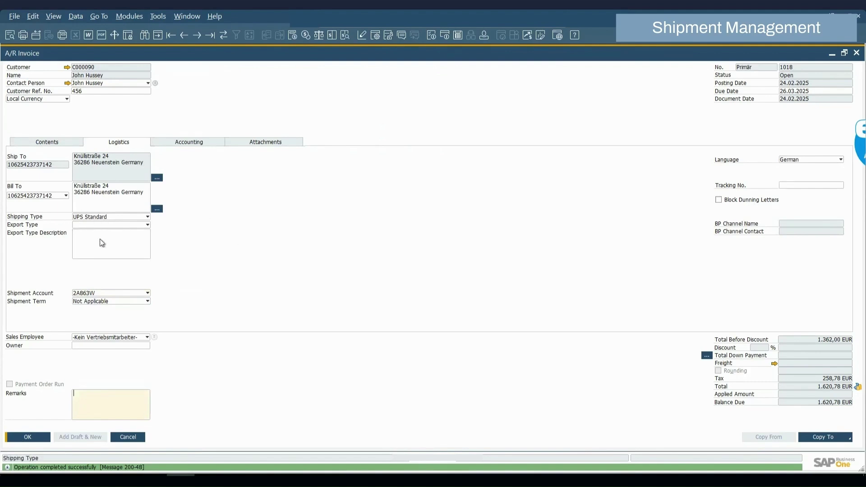
Reopen the invoice's packing slip and create the shipment for both packages.
right_click(335, 125)
left_click(378, 214)
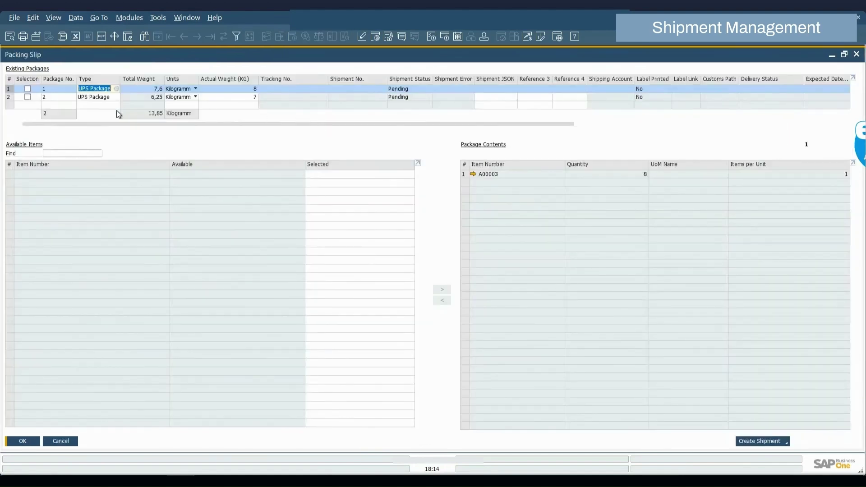
left_click(29, 89)
left_click(29, 97)
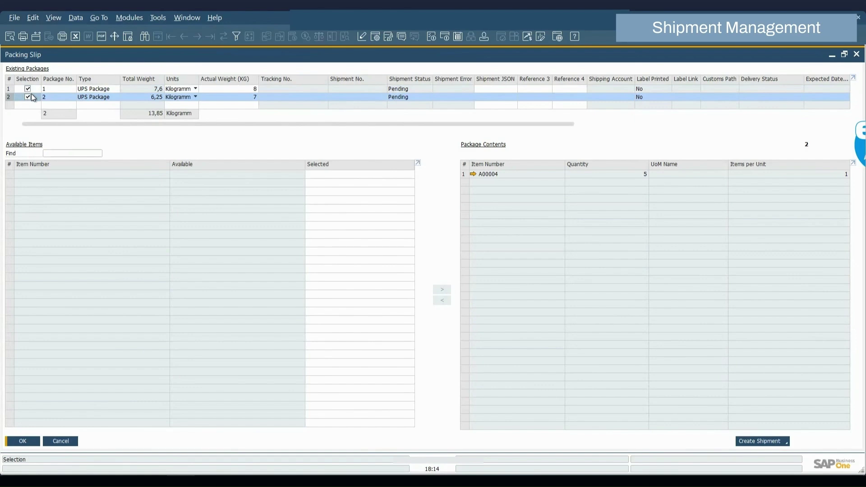
left_click(764, 443)
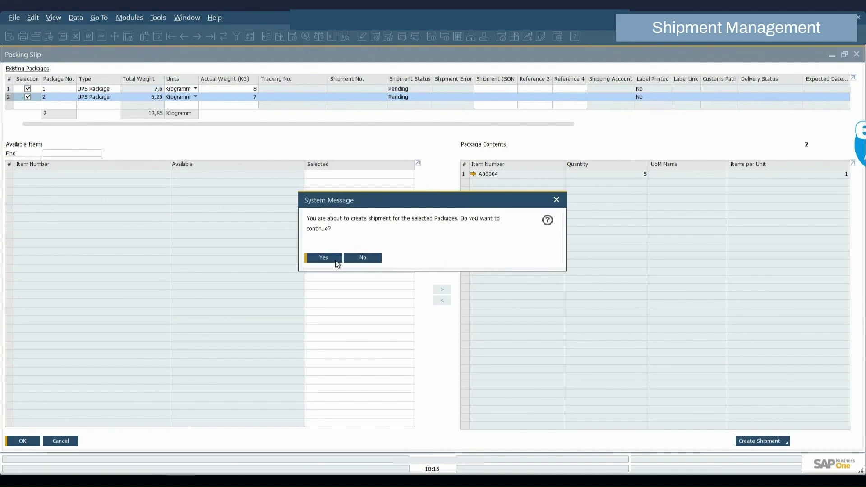
left_click(324, 258)
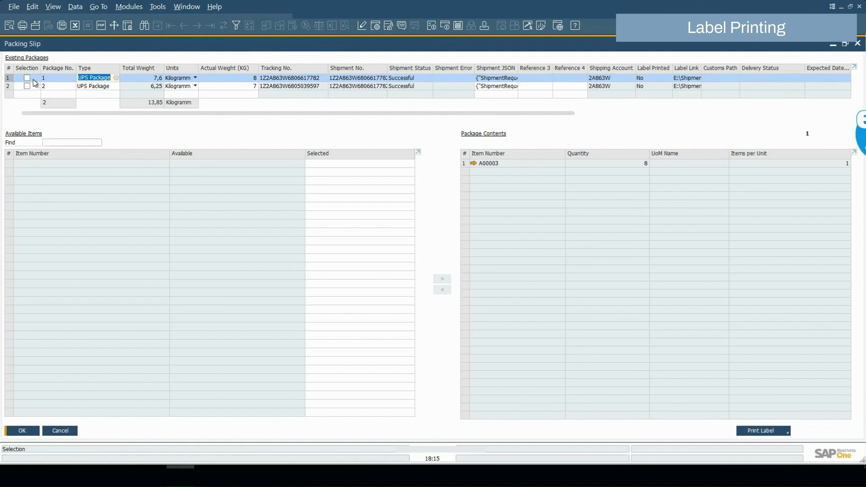
Bring up label printing for both packages, check the printer selection, and dismiss the print dialog.
left_click(34, 86)
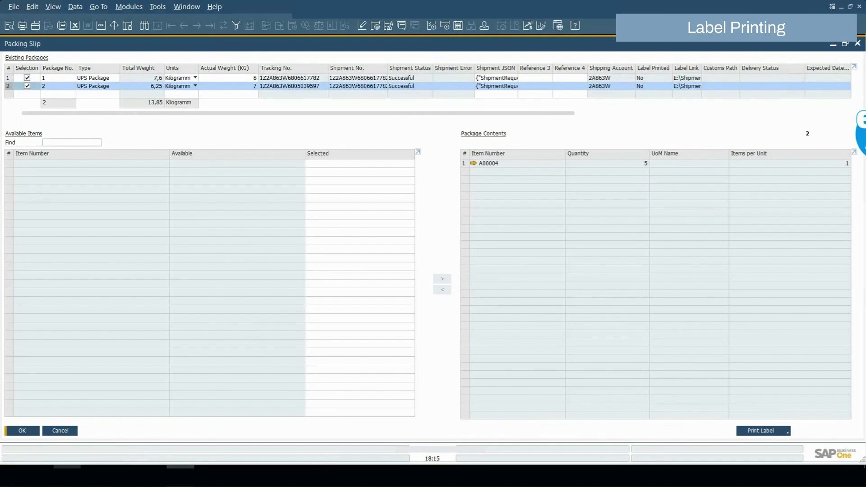
left_click(65, 477)
left_click(378, 174)
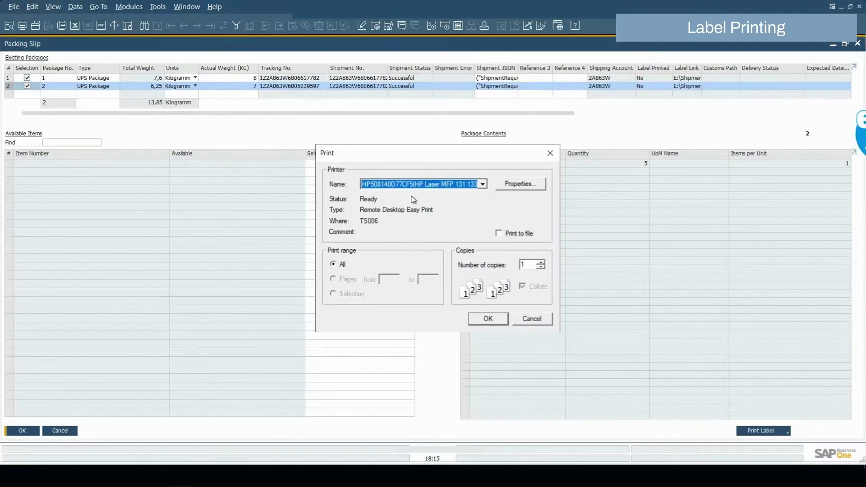
left_click(408, 185)
left_click(408, 187)
left_click(533, 319)
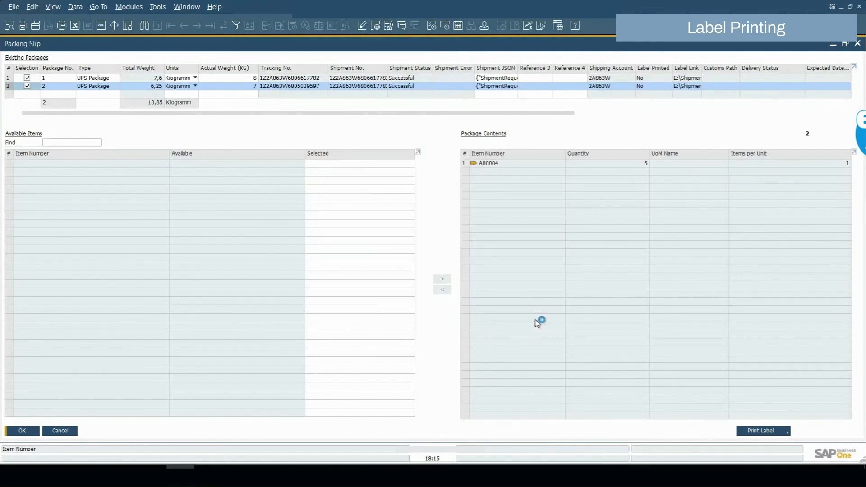
left_click(431, 277)
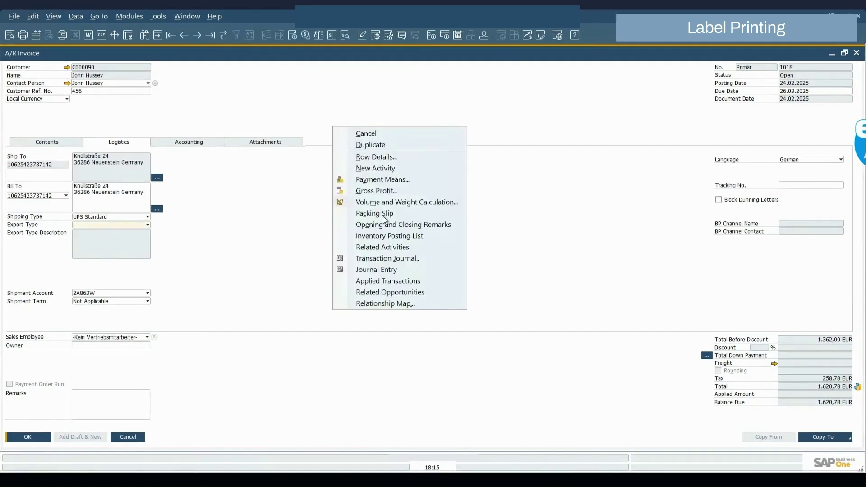
Reopen the packing slip, track the shipment of both packages, and review their delivery details.
left_click(382, 214)
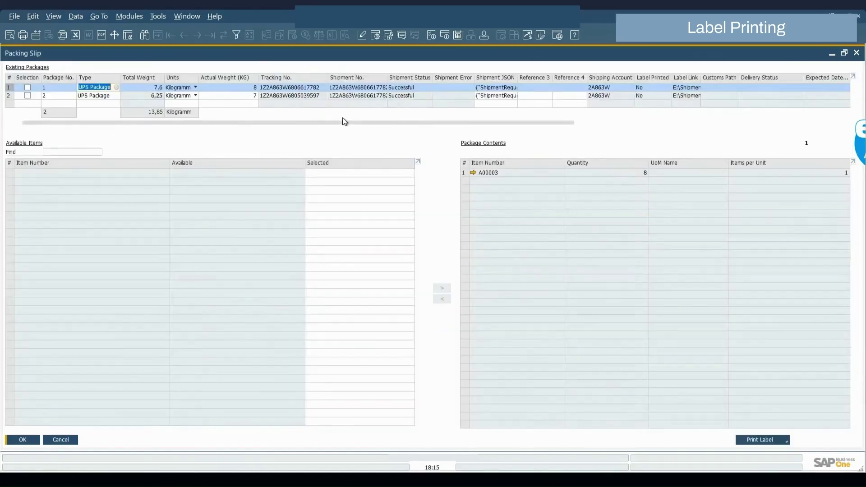
left_click_drag(342, 124, 663, 128)
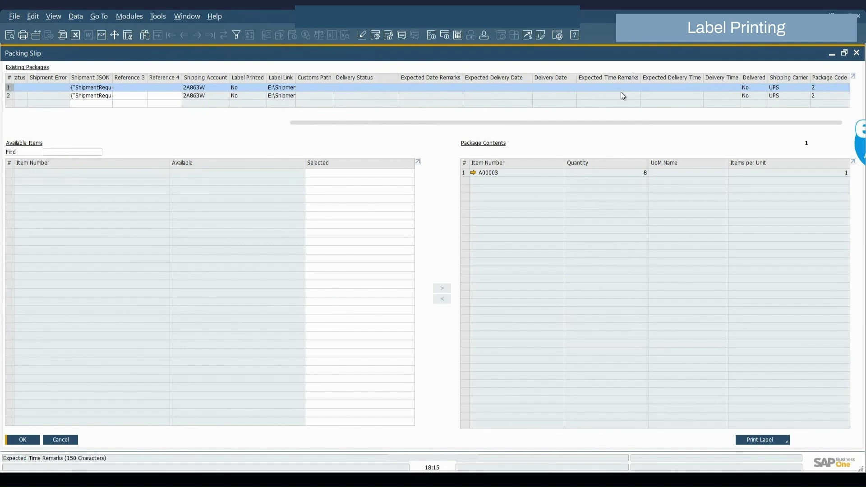
left_click_drag(330, 123, 35, 107)
left_click(28, 87)
left_click(28, 95)
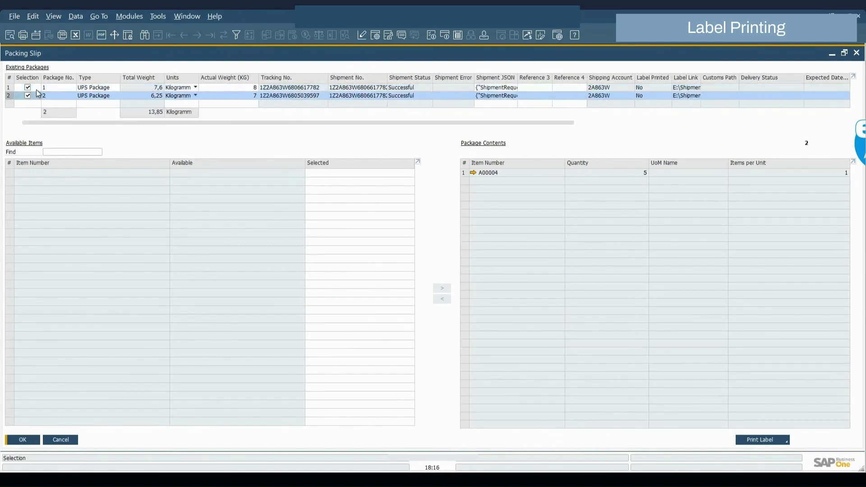
left_click(788, 443)
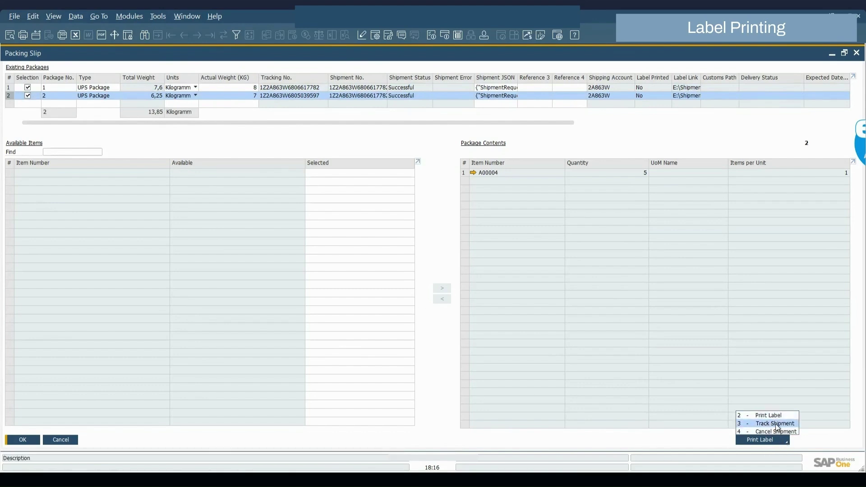
left_click(776, 424)
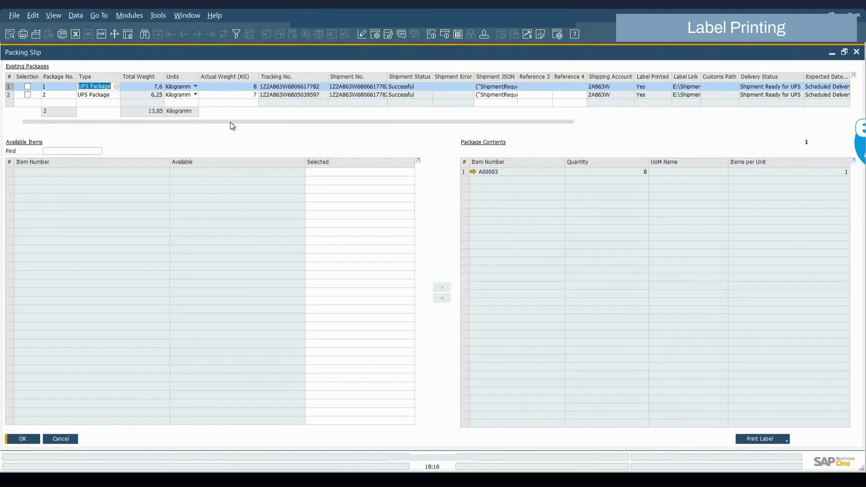
left_click_drag(230, 122, 578, 113)
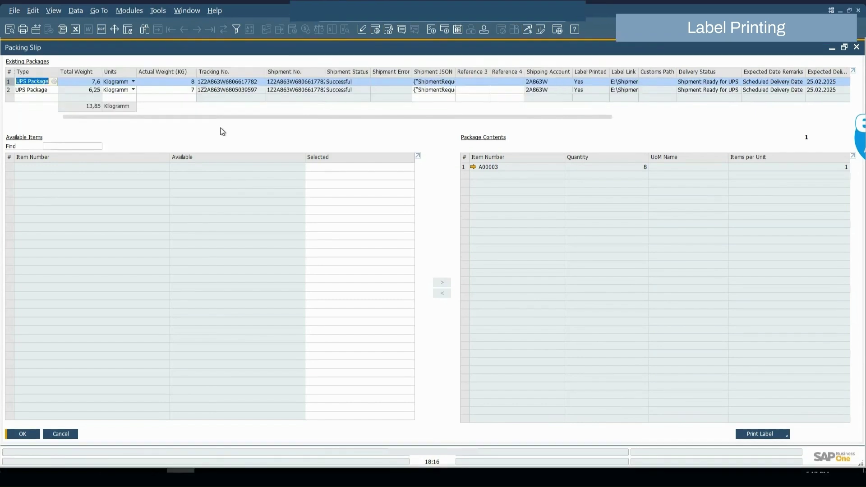
left_click_drag(75, 119, 33, 118)
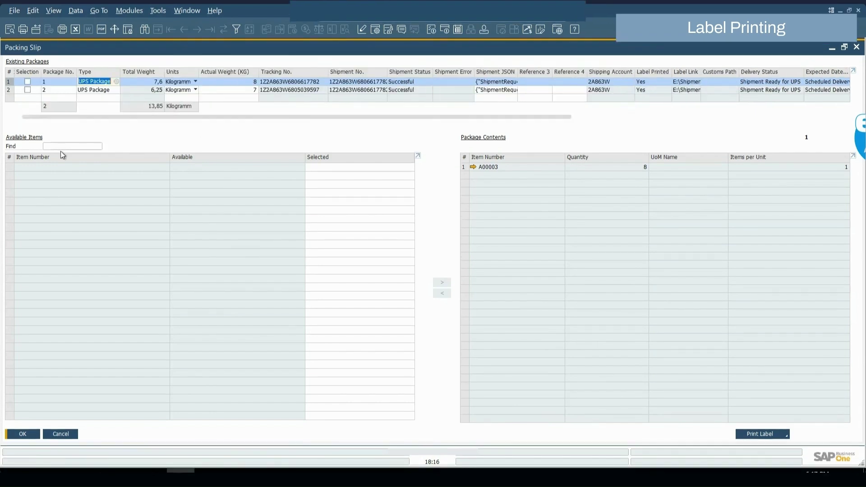
Cancel the shipment of both packages on the packing slip and confirm the cancellation.
left_click(32, 83)
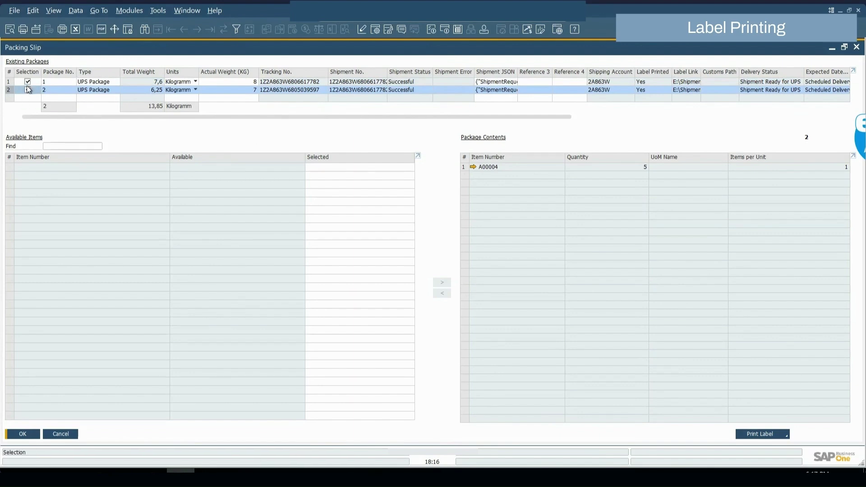
left_click(788, 436)
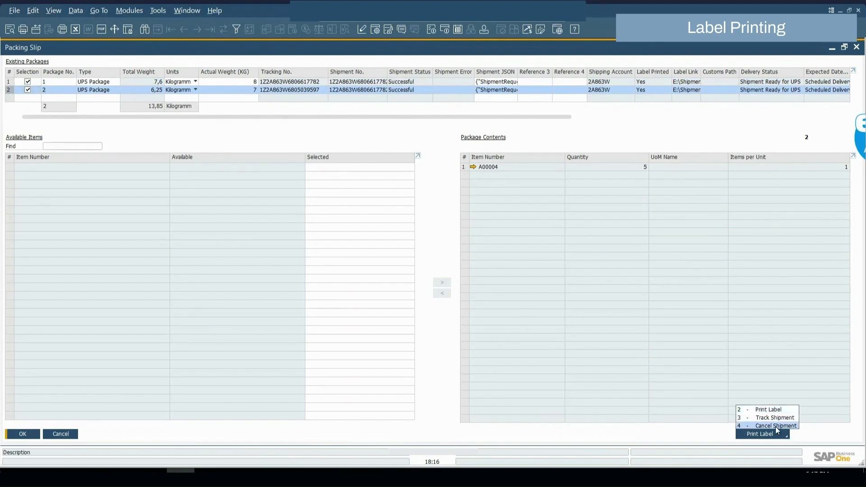
left_click(776, 426)
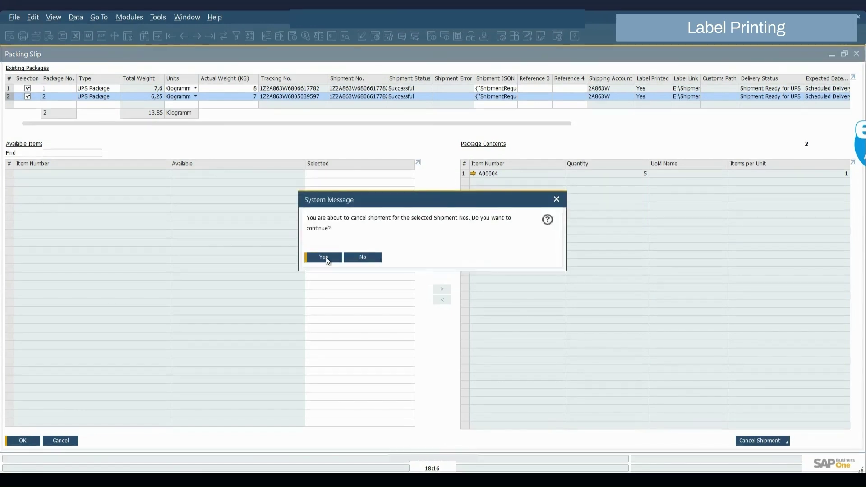
left_click(323, 258)
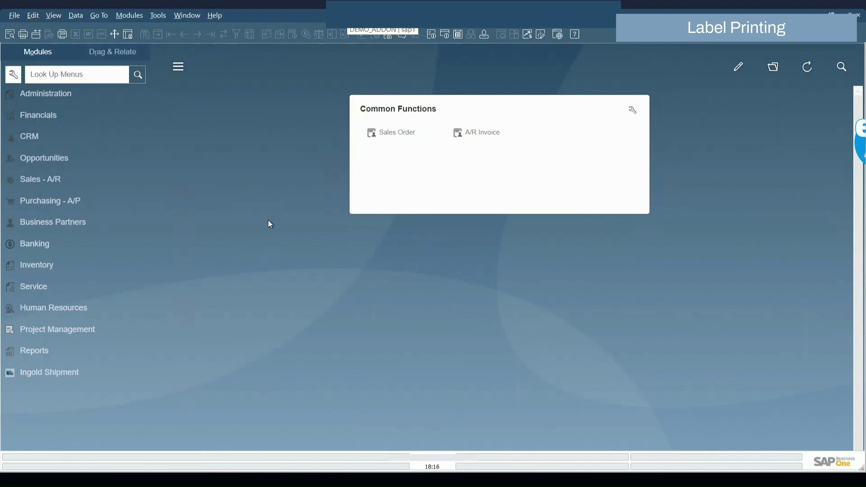
Open the Ingold Shipment add-on's Shipment Management and filter it to carrier UPS with all service types.
left_click(41, 373)
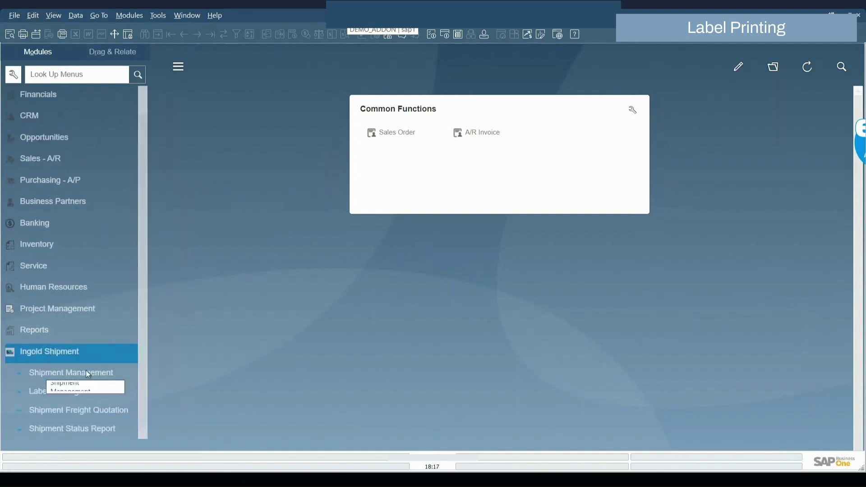
left_click(116, 374)
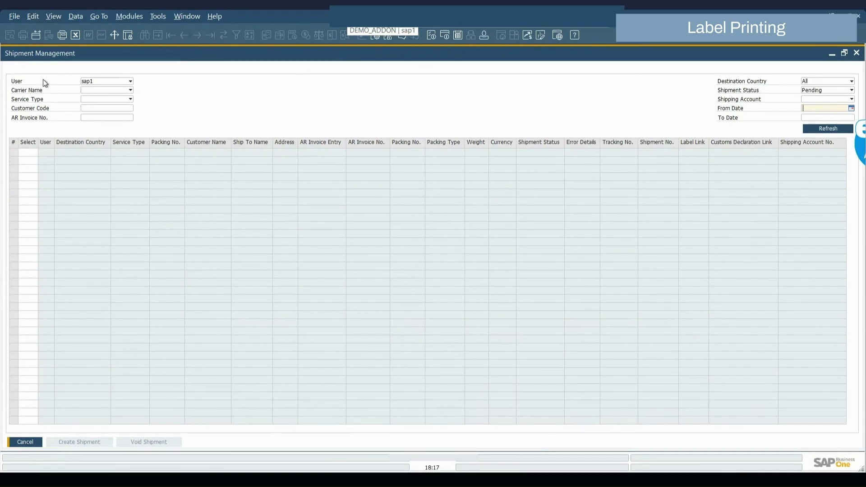
left_click(97, 80)
left_click(96, 79)
left_click(105, 90)
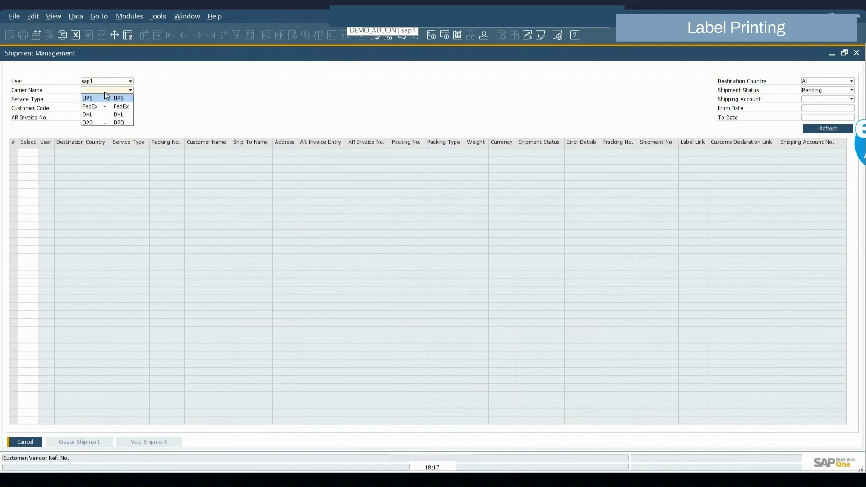
left_click(105, 91)
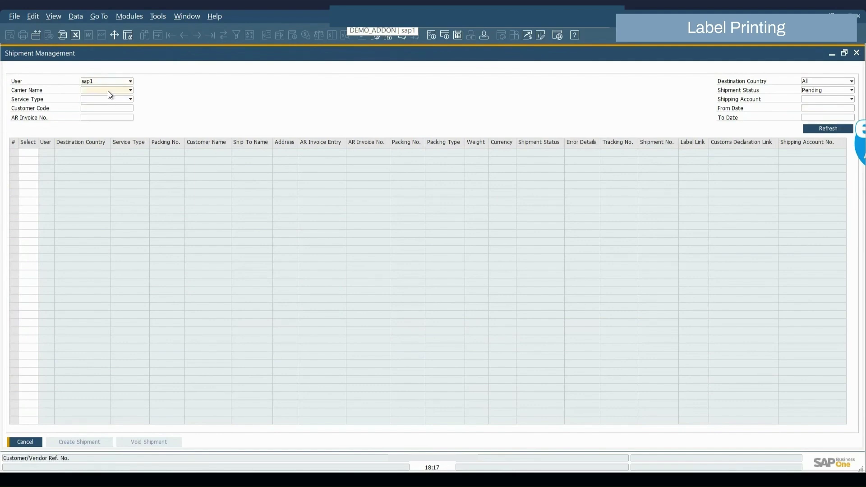
left_click(108, 92)
left_click(110, 98)
left_click(112, 100)
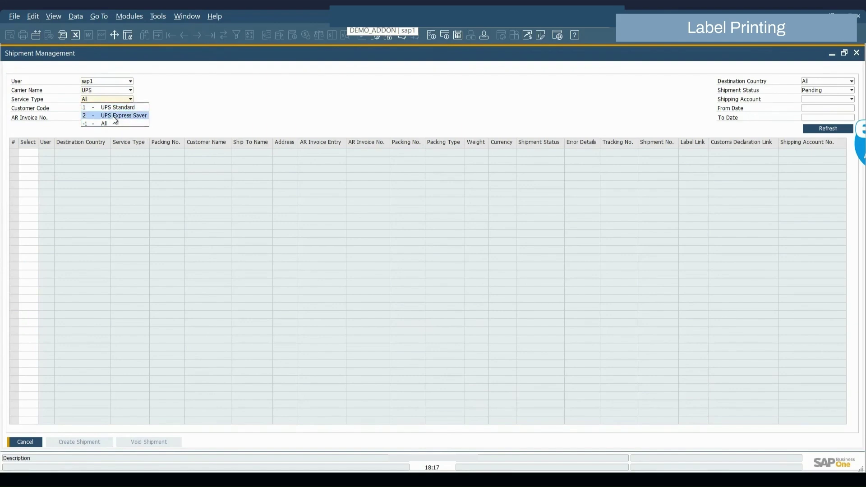
left_click(110, 118)
List the pending UPS shipments for all destination countries without a date range, and inspect the first row's A/R invoice.
left_click(824, 82)
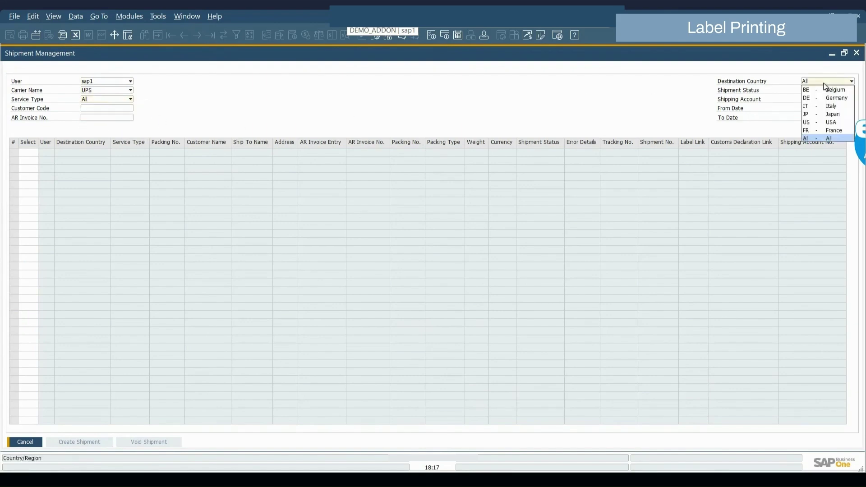
left_click(824, 82)
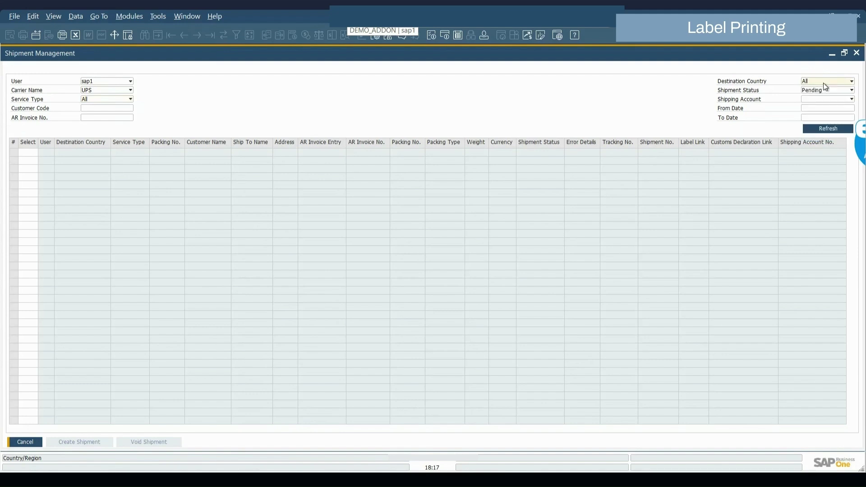
left_click(819, 110)
left_click(822, 119)
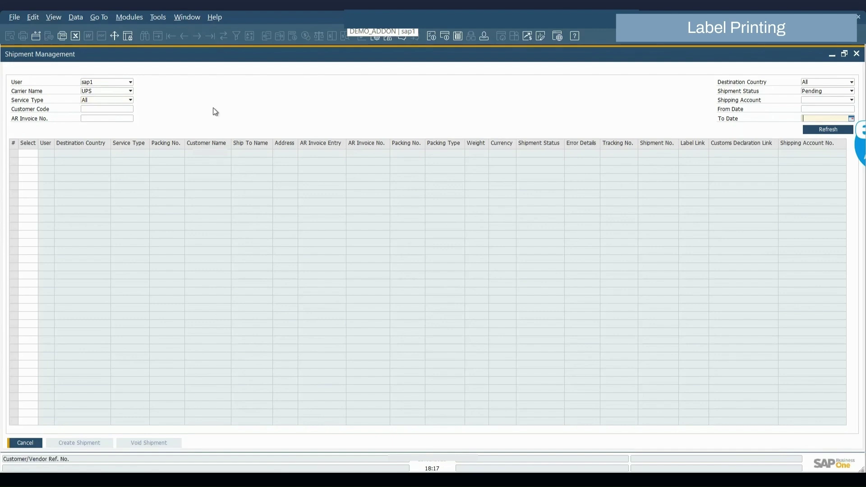
left_click(815, 130)
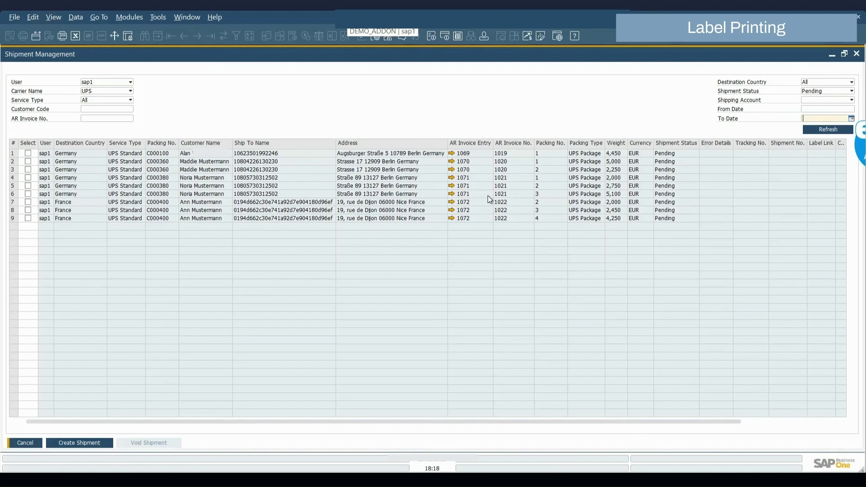
left_click(452, 153)
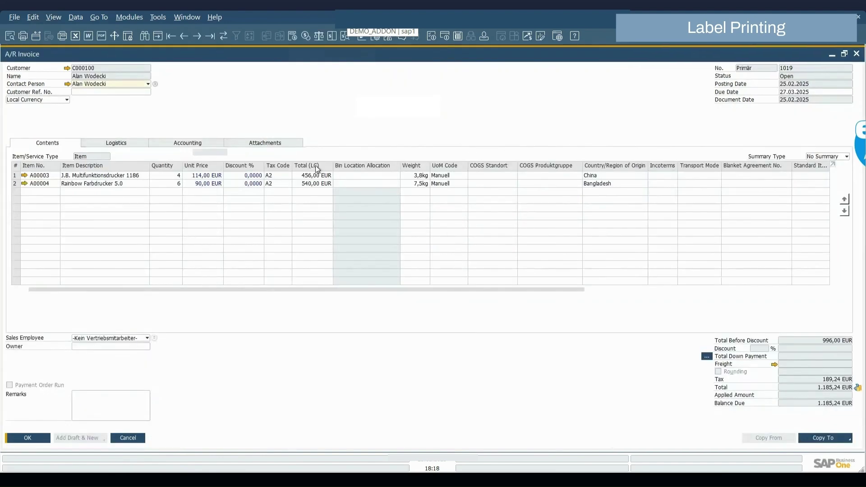
left_click(128, 438)
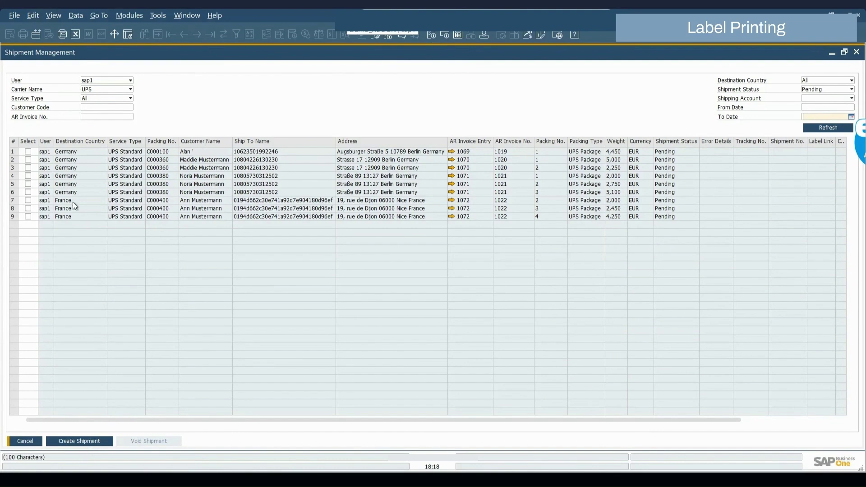
Select all nine pending packages and create their shipments using the first listed shipping account.
left_click(29, 152)
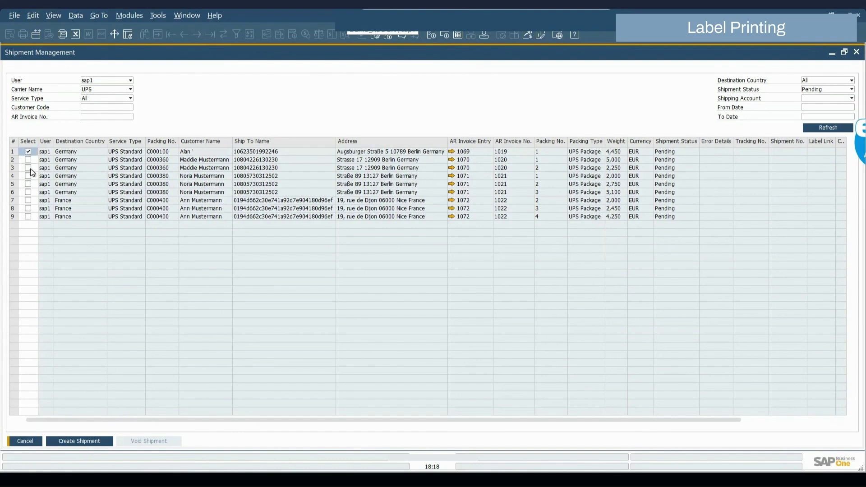
left_click(28, 184)
left_click(28, 192)
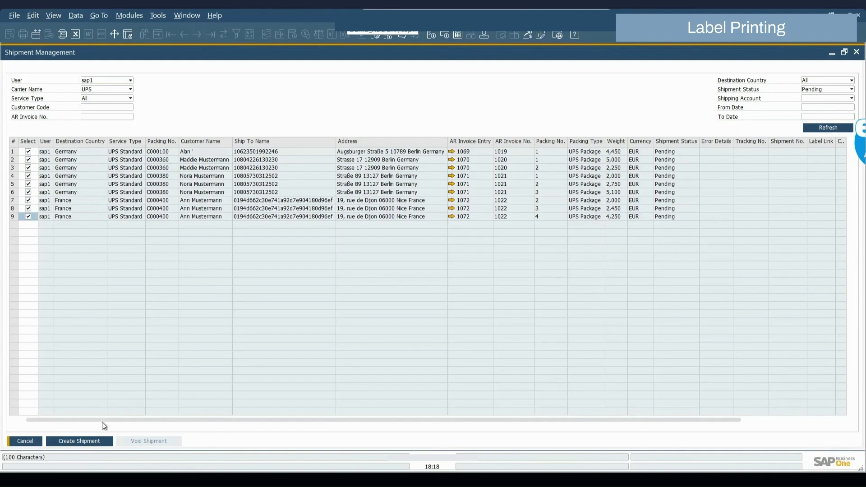
left_click(79, 442)
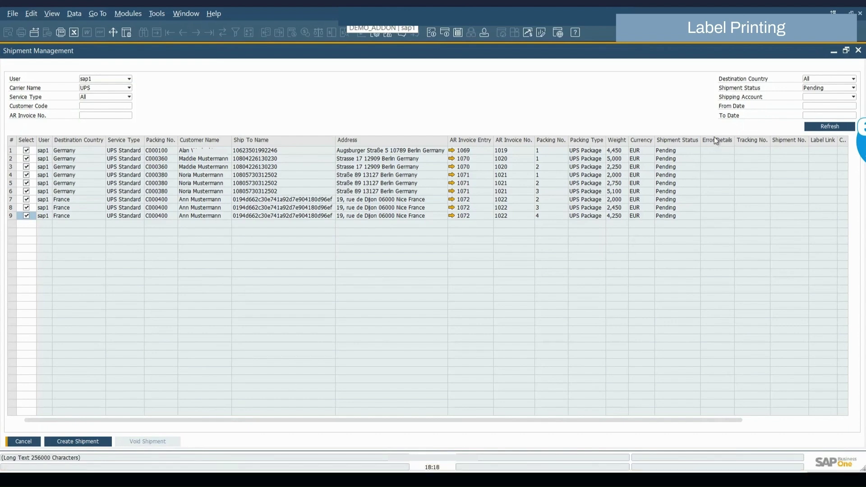
left_click(822, 97)
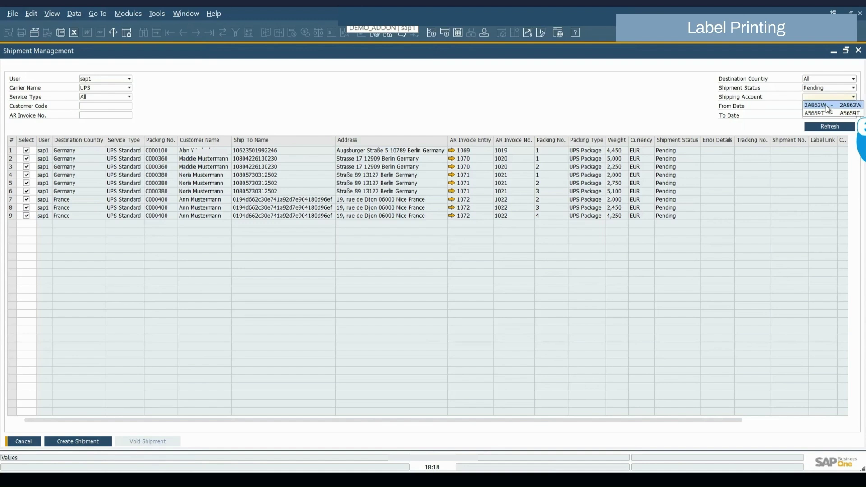
left_click(827, 106)
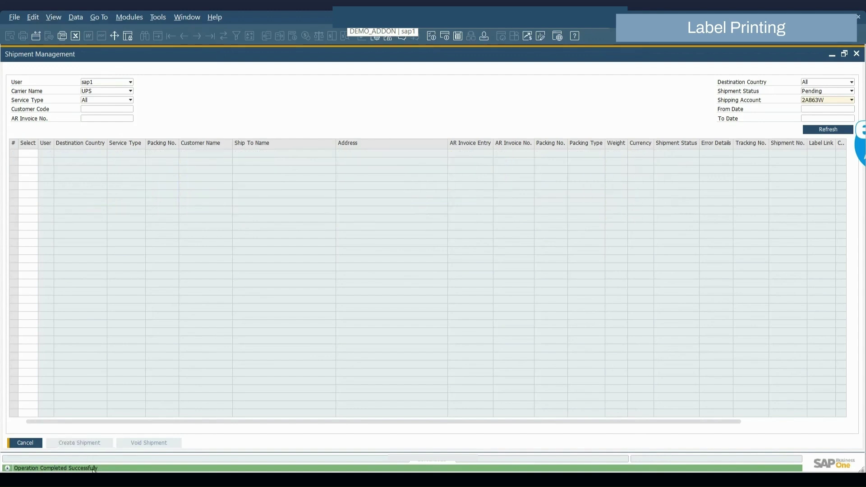
Filter Shipment Management to shipments with status Failed and refresh the list.
left_click(823, 91)
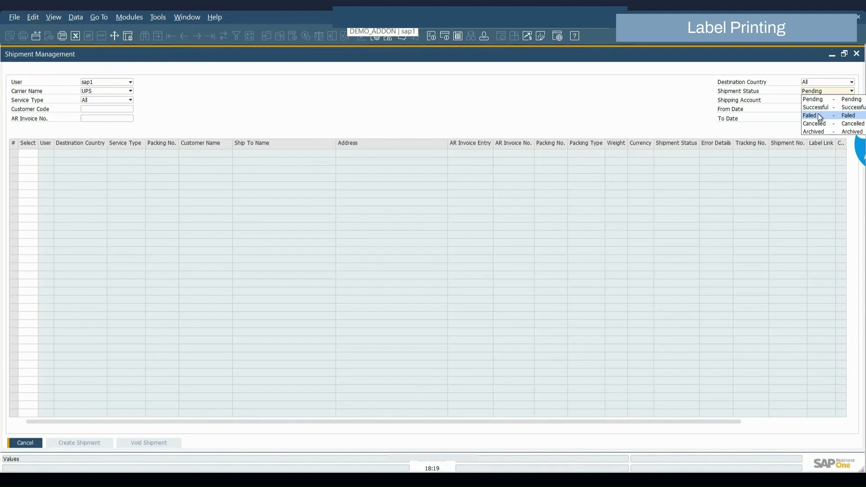
left_click(819, 113)
left_click(828, 130)
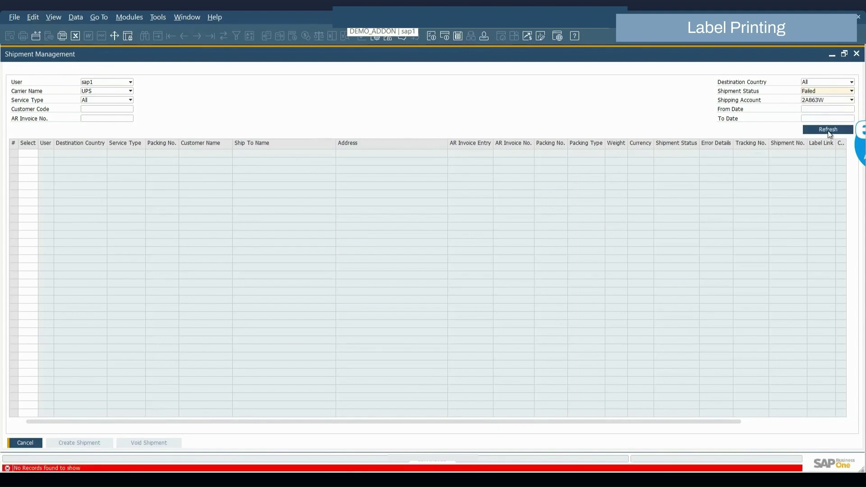
List the shipments with status Successful and examine their tracking, shipment and label details.
left_click(806, 93)
left_click(817, 105)
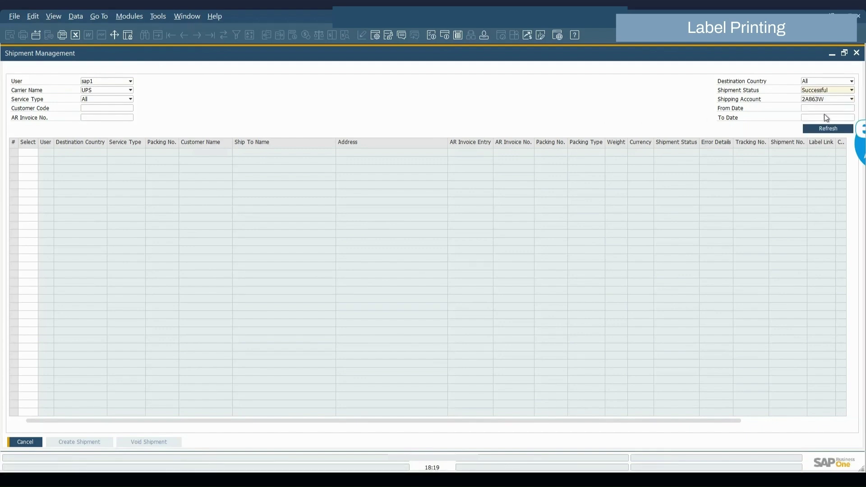
left_click(830, 129)
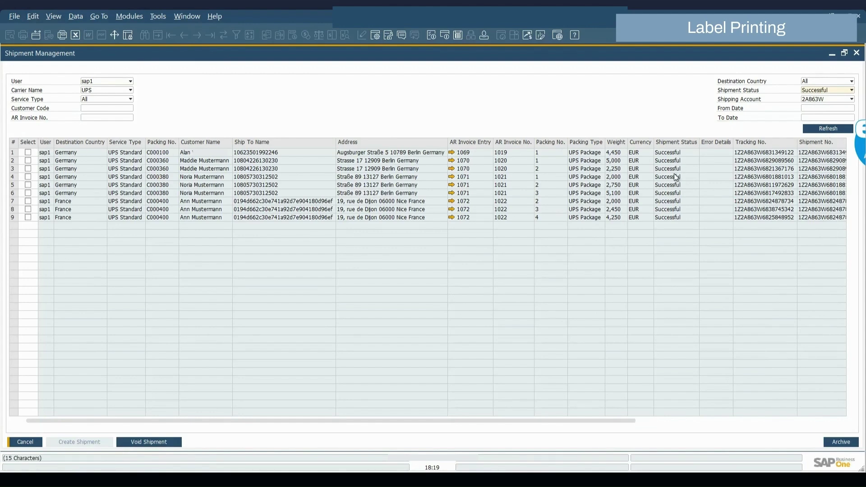
left_click_drag(589, 421, 797, 360)
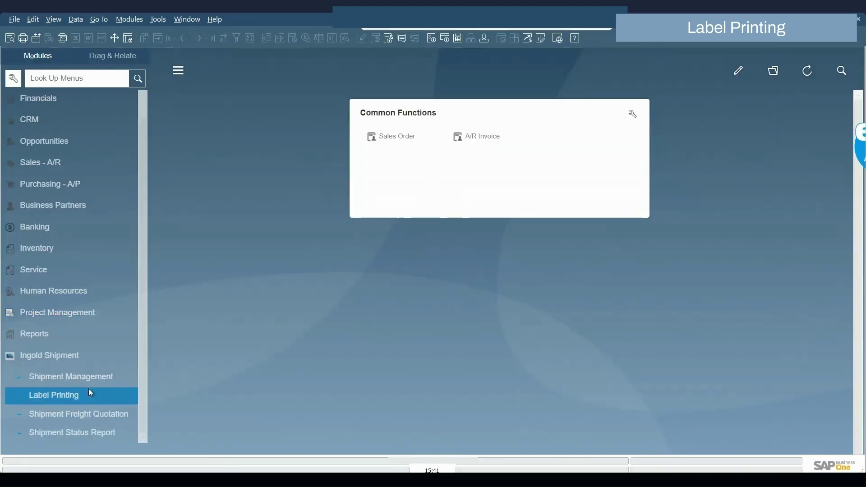
Open Label Printing and list the labels still to be printed for user sap1 and all carriers, leaving the date range empty.
left_click(90, 392)
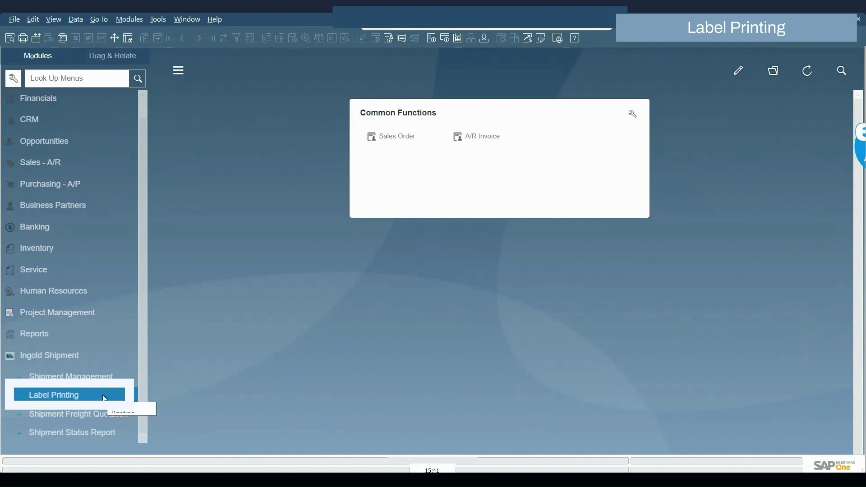
left_click(93, 400)
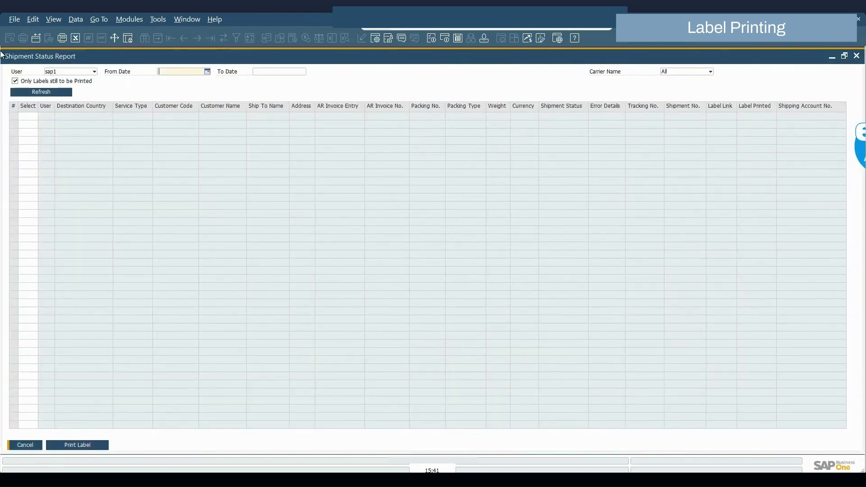
left_click(71, 73)
left_click(87, 80)
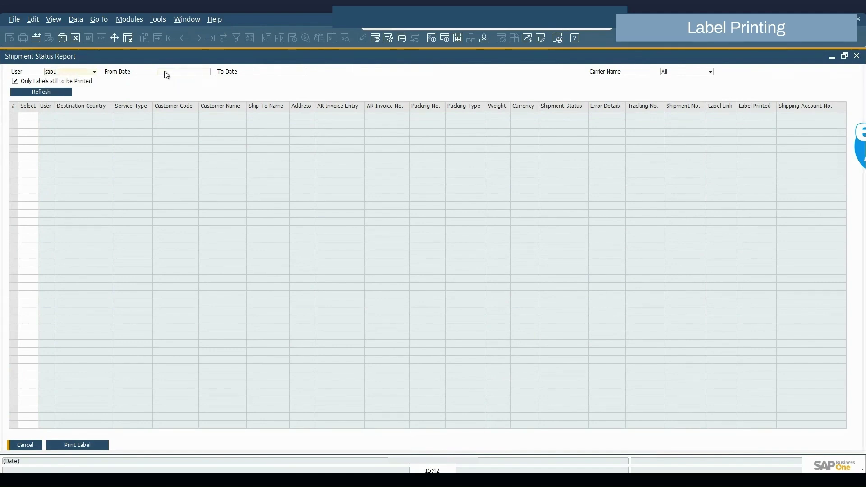
left_click(164, 72)
left_click(263, 72)
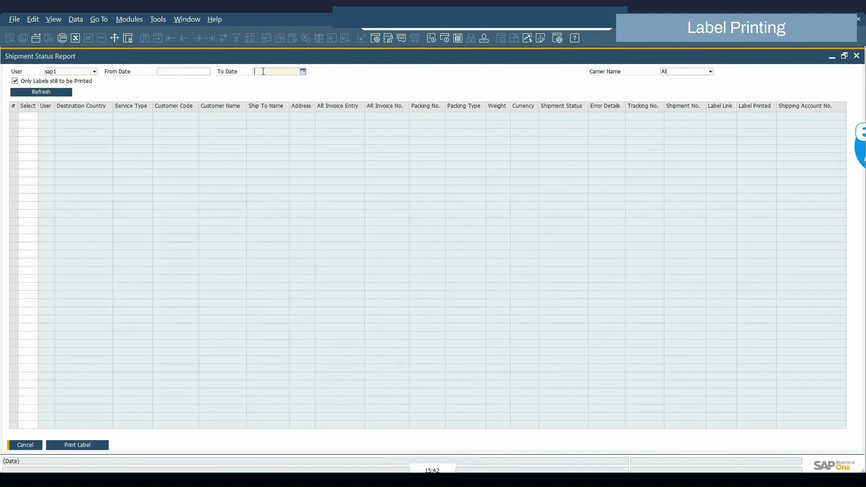
left_click(671, 72)
left_click(672, 80)
left_click(41, 91)
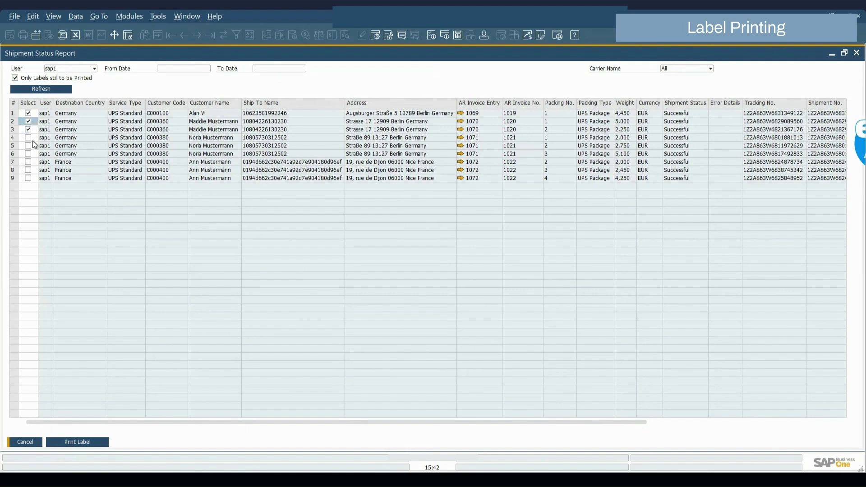
Select the first three packages, bring up label printing with the HP Laser MFP printer, and dismiss the print dialog.
left_click(28, 121)
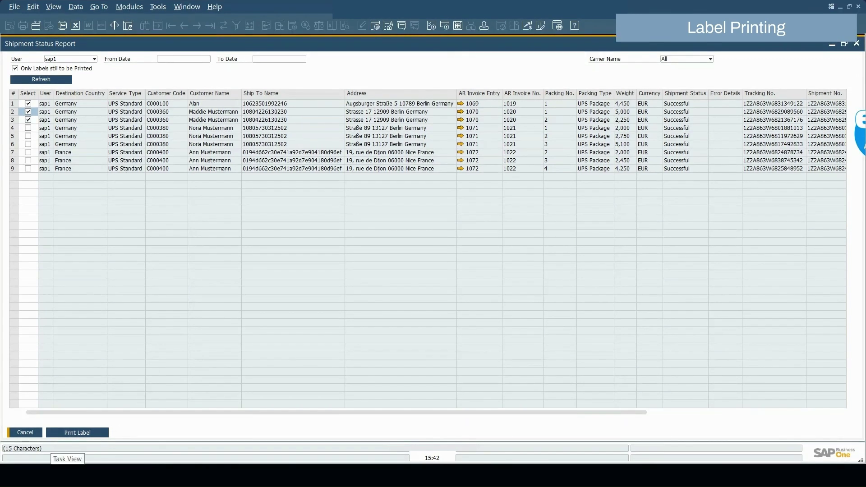
left_click(66, 471)
left_click(367, 139)
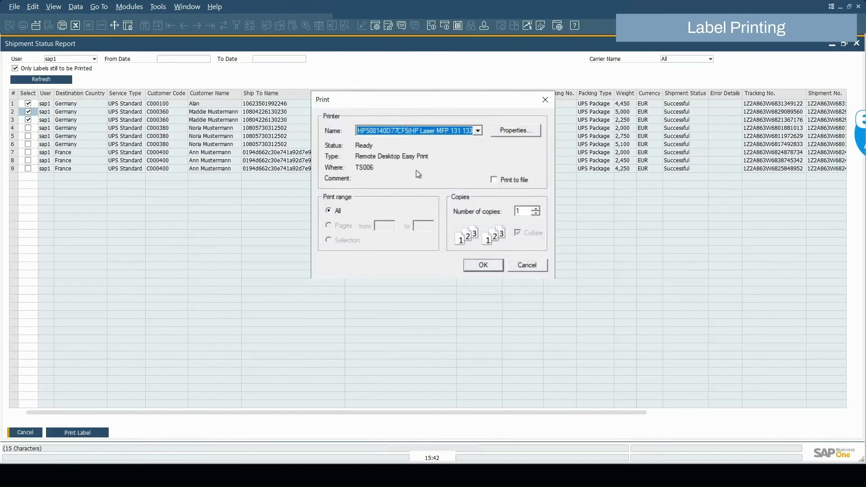
left_click(408, 134)
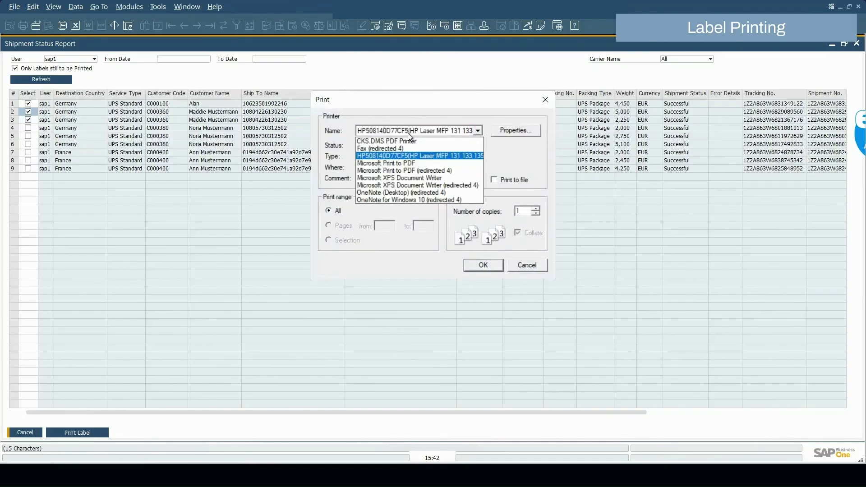
left_click(407, 155)
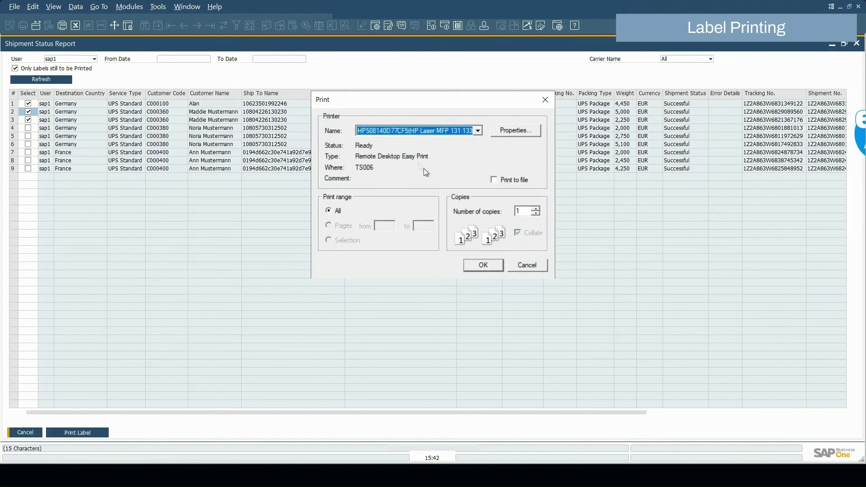
left_click(483, 265)
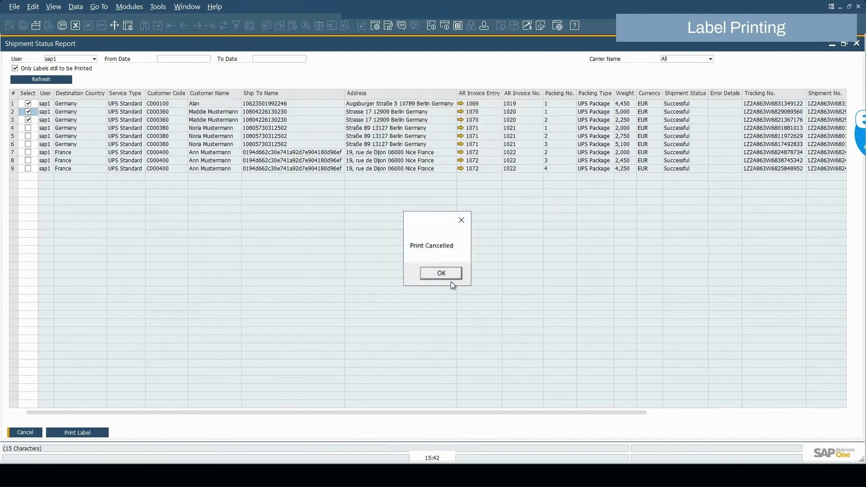
Dismiss the print message and list user sap1's successful UPS shipments in the Shipment Status Report, covering all destination countries and service types.
left_click(451, 274)
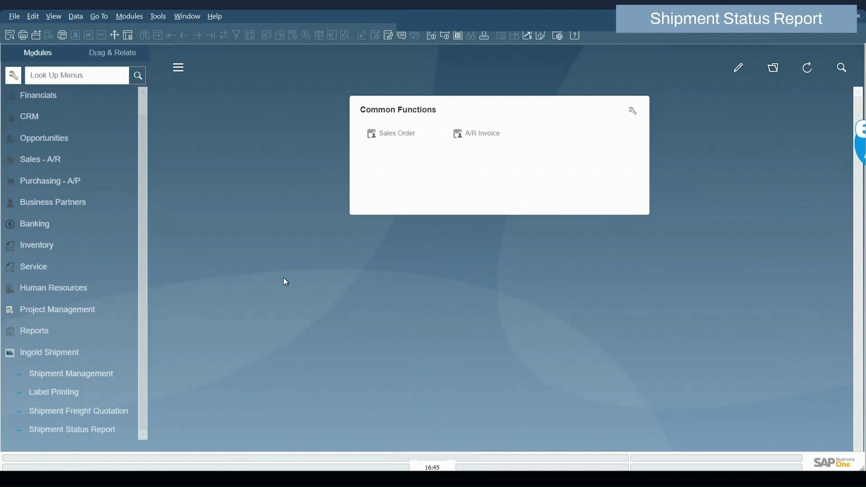
left_click(76, 430)
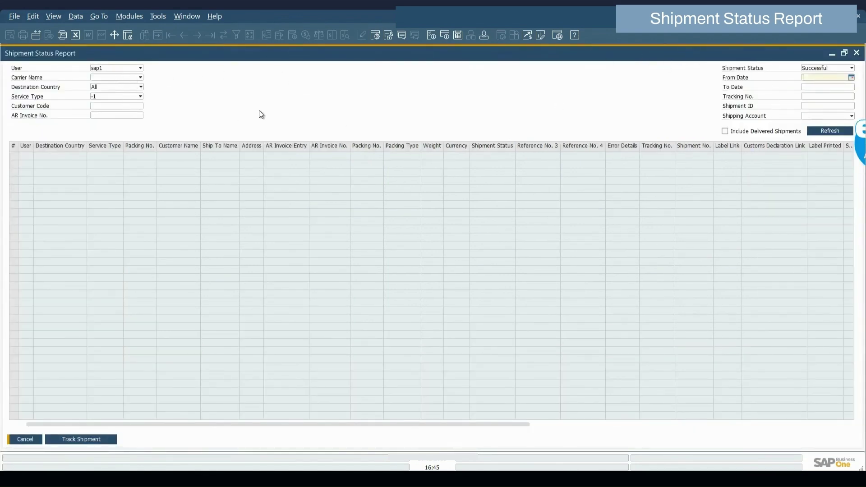
left_click(107, 78)
left_click(105, 86)
left_click(821, 132)
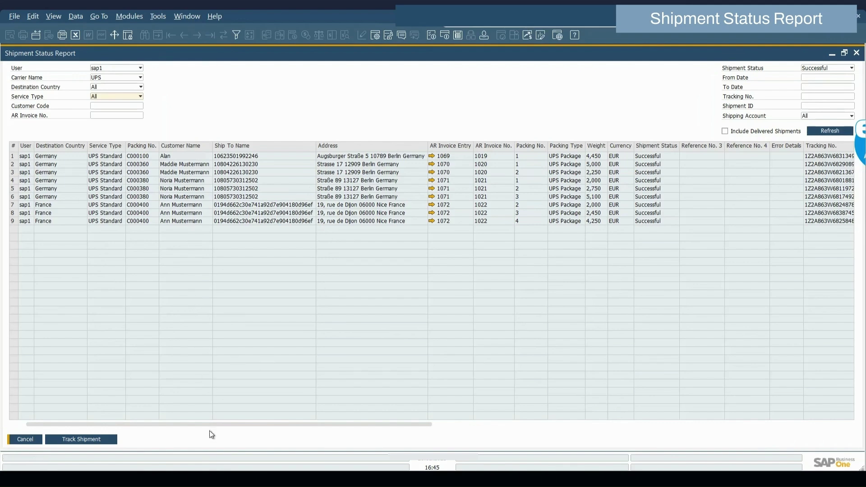
Track the listed shipments and examine their label, delivery status and expected delivery date and time details.
left_click_drag(244, 421, 696, 416)
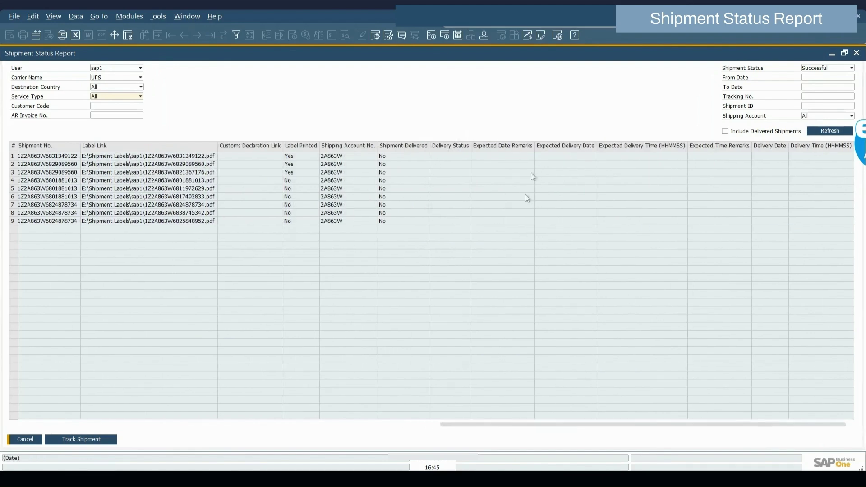
left_click(79, 440)
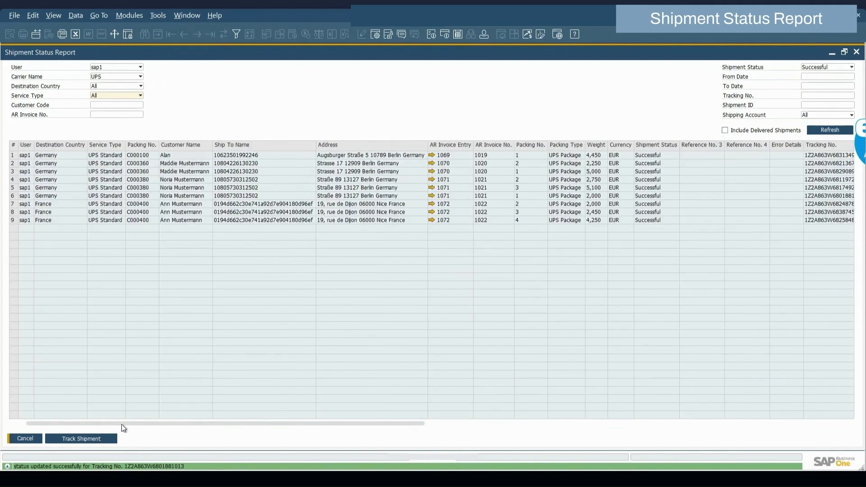
left_click_drag(121, 424, 605, 421)
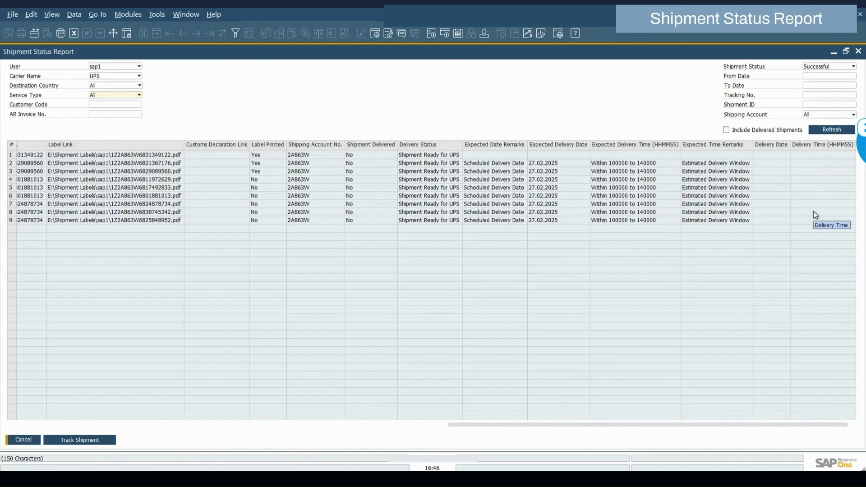
left_click(357, 425)
left_click_drag(356, 423, 174, 405)
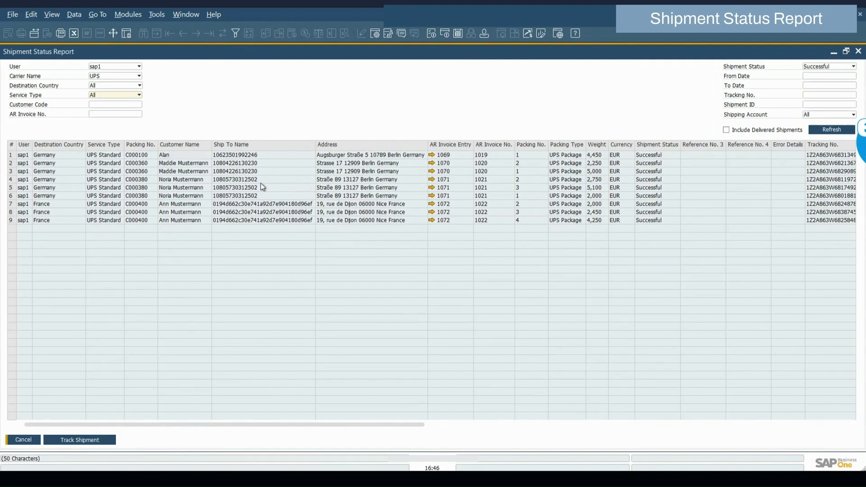
left_click_drag(403, 424, 587, 426)
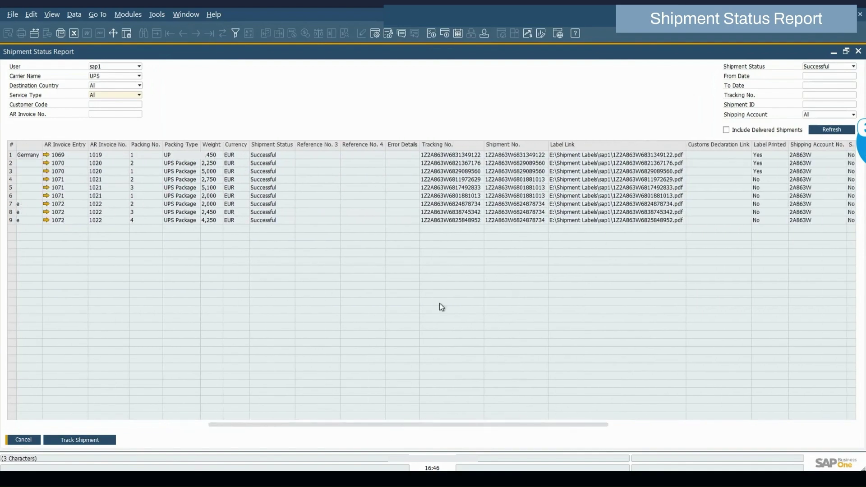
left_click_drag(505, 424, 692, 411)
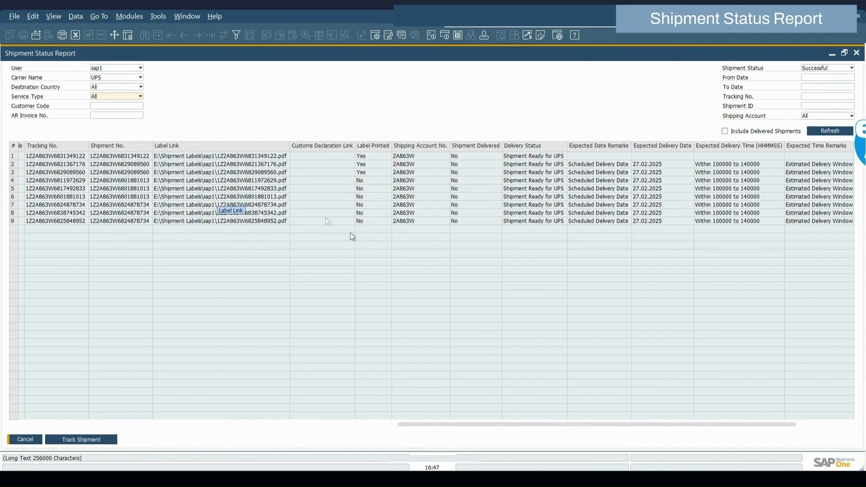
View the label PDF of the sixth listed shipment, close it, and review the report's delivery and label columns.
double_click(251, 167)
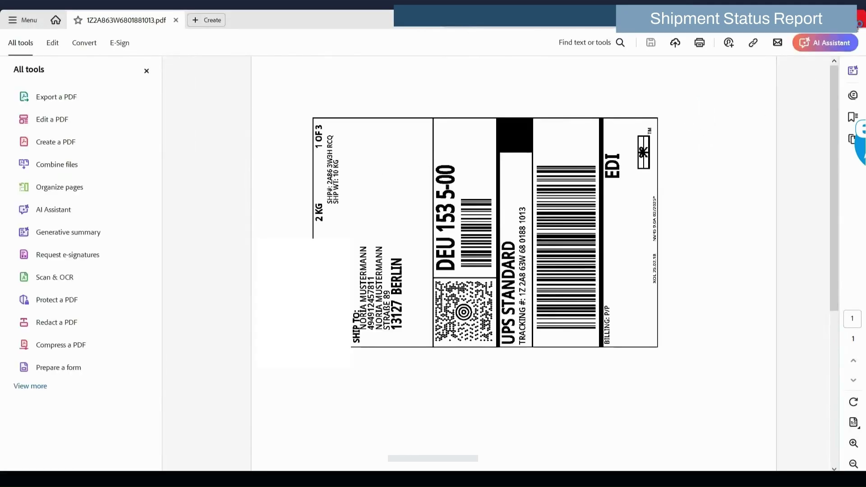
left_click(860, 19)
left_click_drag(630, 425, 680, 424)
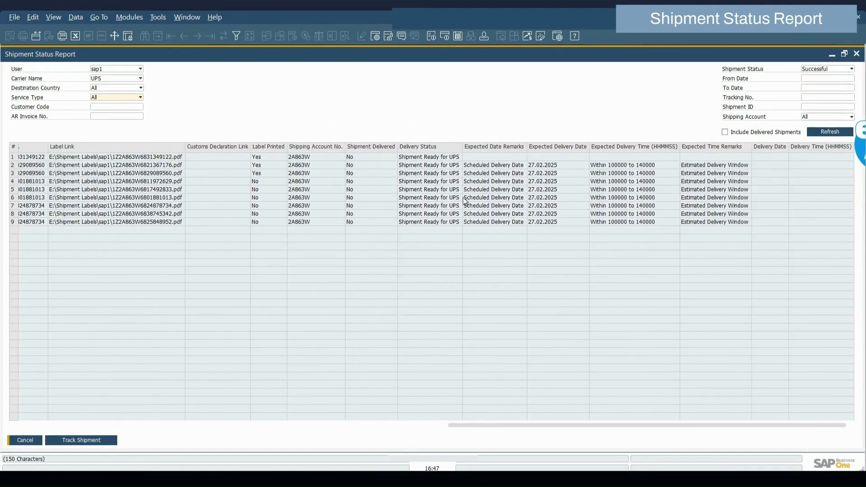
left_click_drag(533, 425, 349, 427)
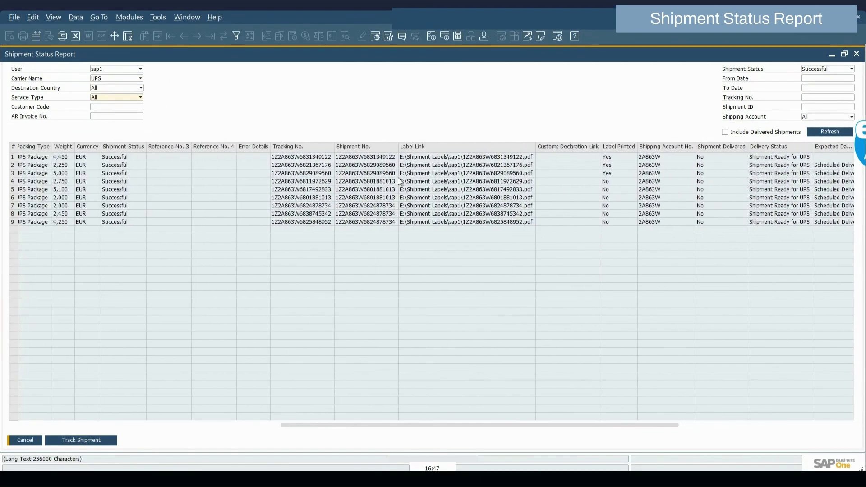
Filter the Shipment Status Report by tracking number 8734 and examine the matching shipment's details.
left_click(808, 97)
type("8734")
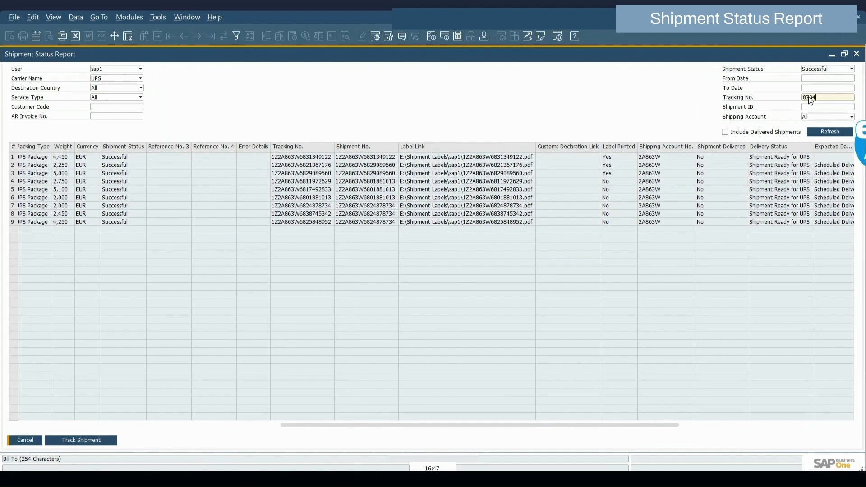
left_click(830, 131)
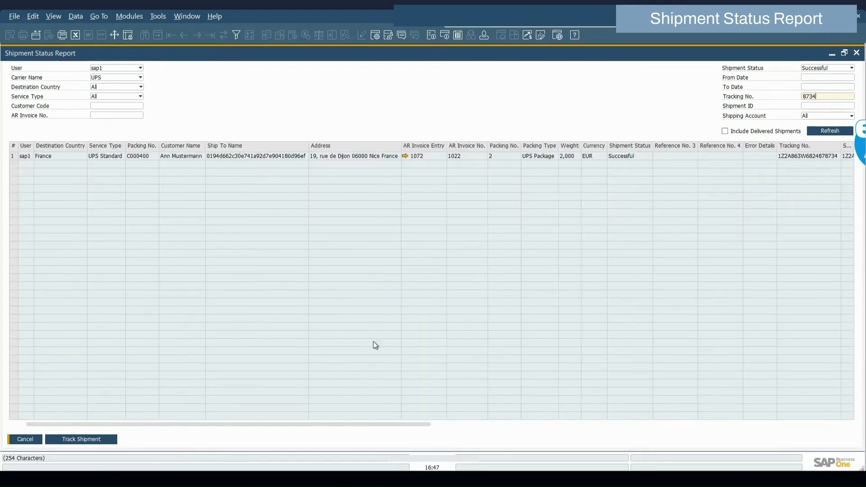
left_click_drag(343, 425, 640, 427)
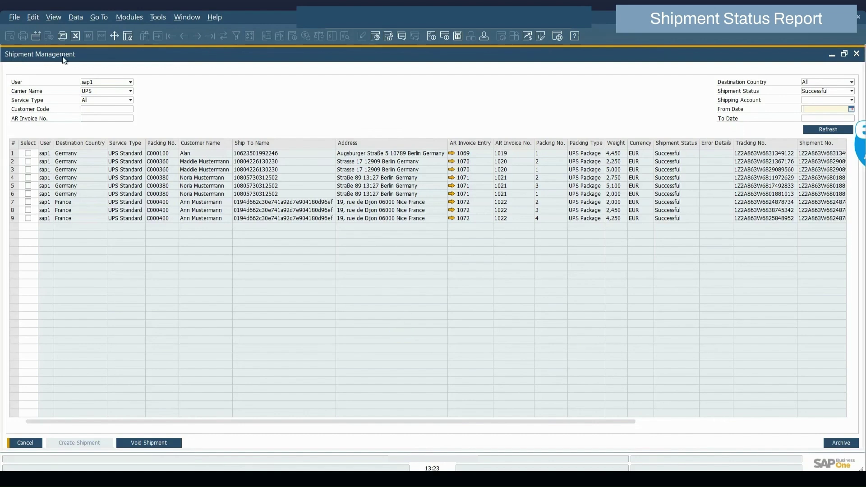
In Shipment Management, keep the status filter on Successful and void the first three listed packages.
left_click(814, 91)
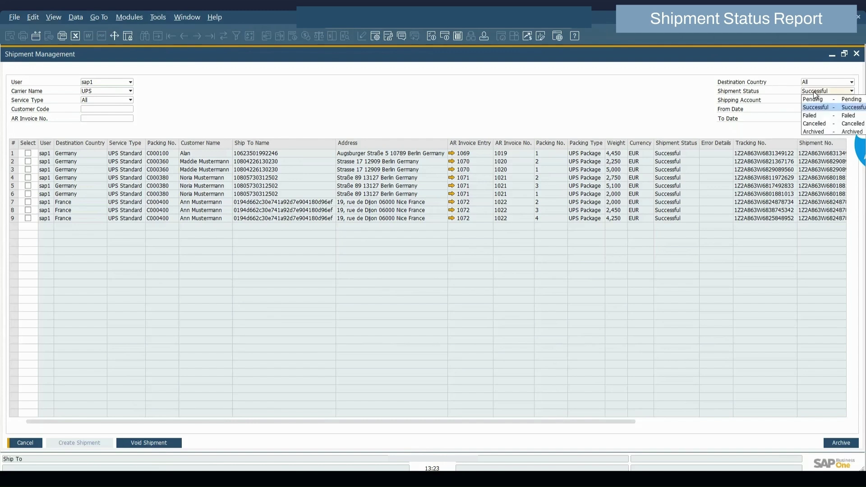
left_click(815, 106)
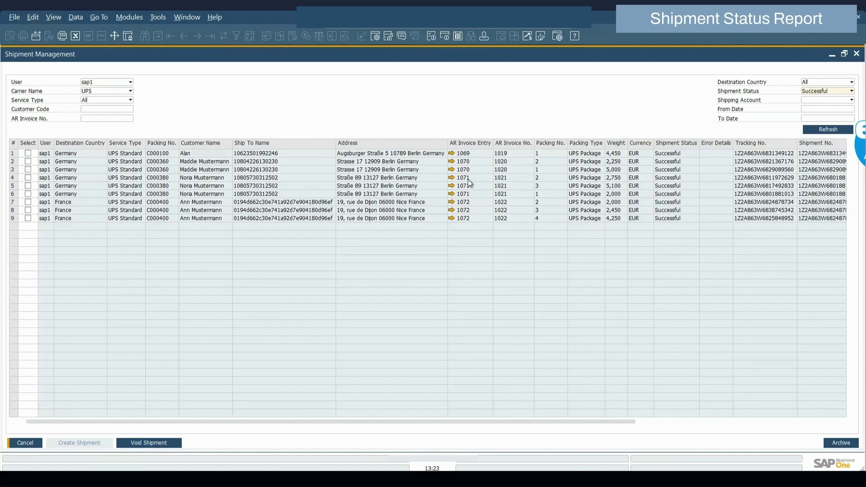
left_click(28, 154)
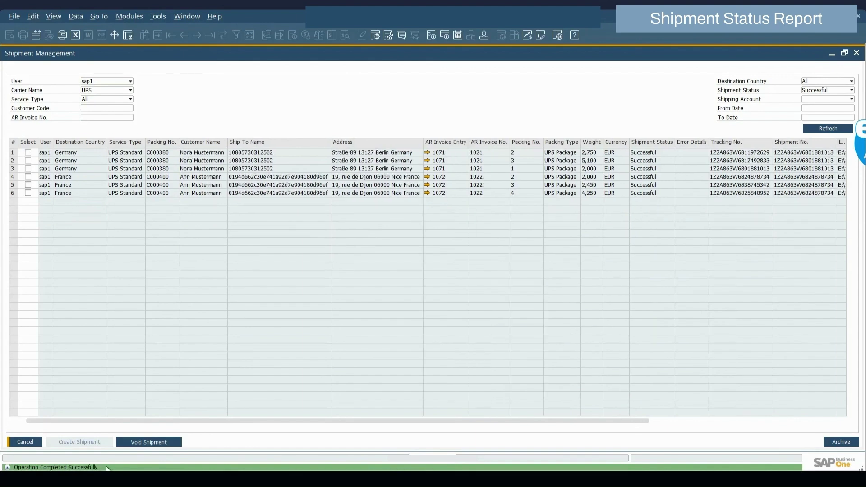
List the shipments with status Cancelled and examine their invoice, tracking and label details.
left_click(817, 91)
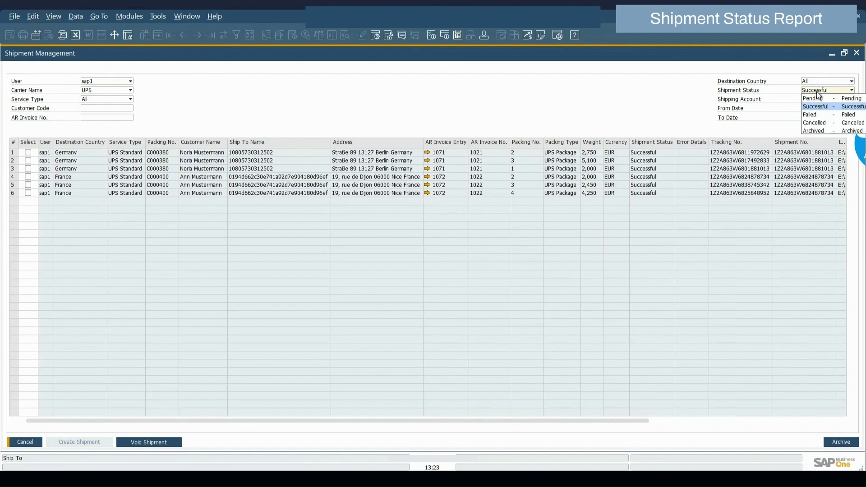
left_click(820, 122)
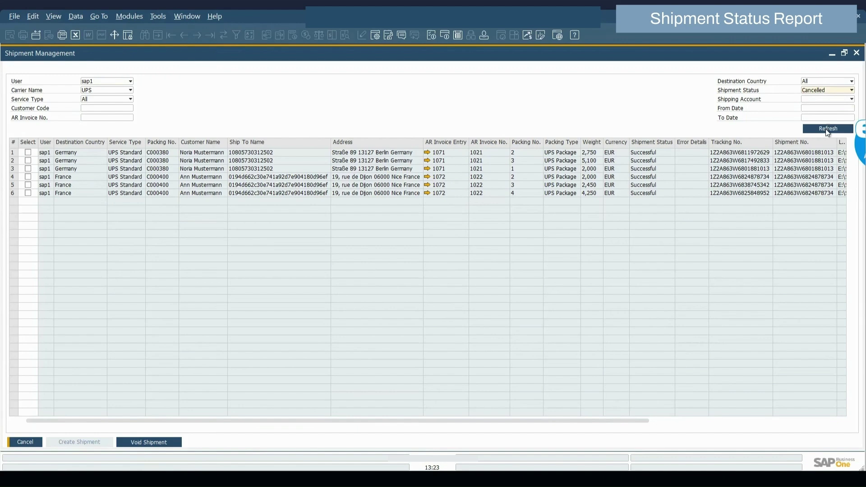
left_click(828, 130)
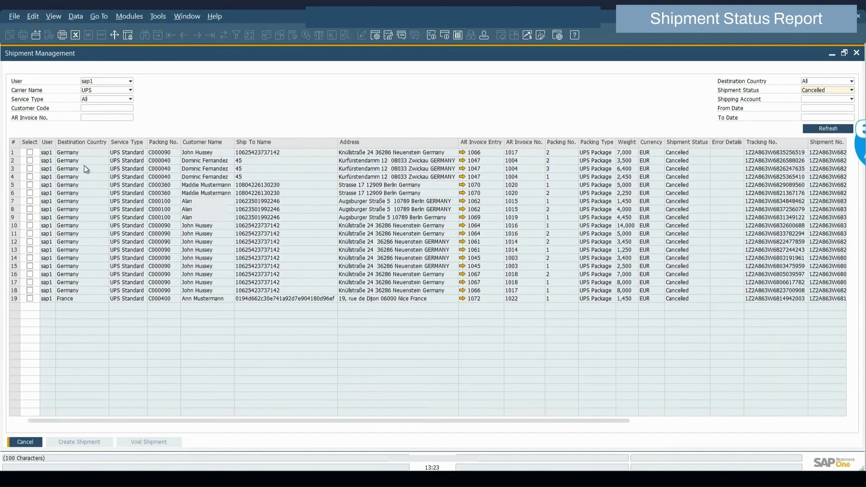
left_click_drag(144, 420, 391, 400)
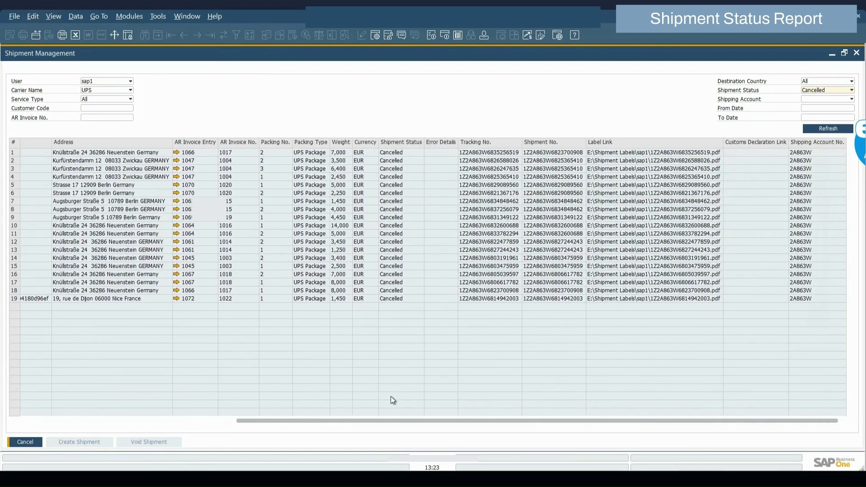